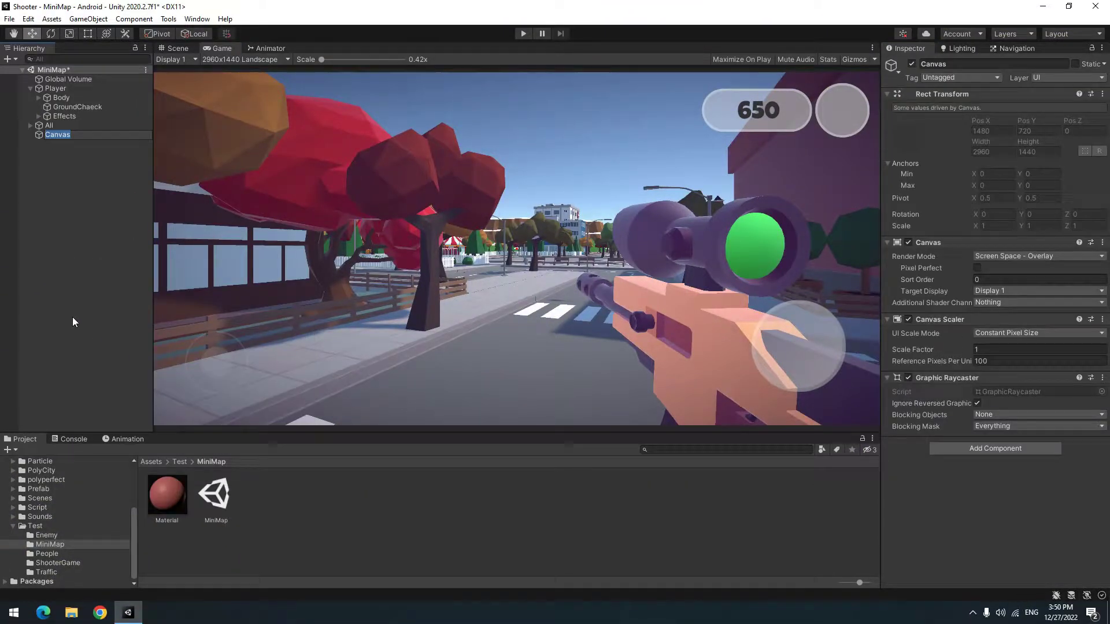
type("CanvasMiniMap")
Add a UI image under CanvasMiniMap and anchor it to the top-left corner
right_click(71, 135)
left_click(213, 384)
left_click(907, 126)
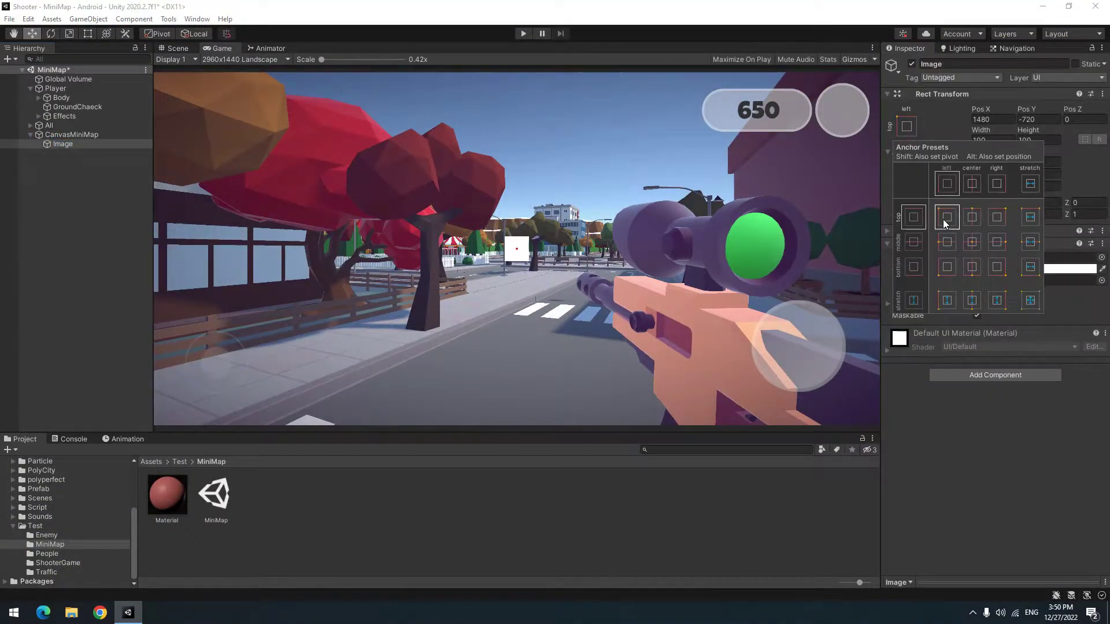
left_click(946, 217, "alt")
Size the image to 430×430, shift it inward from the corner and rename it Border
left_click(987, 128)
type("430")
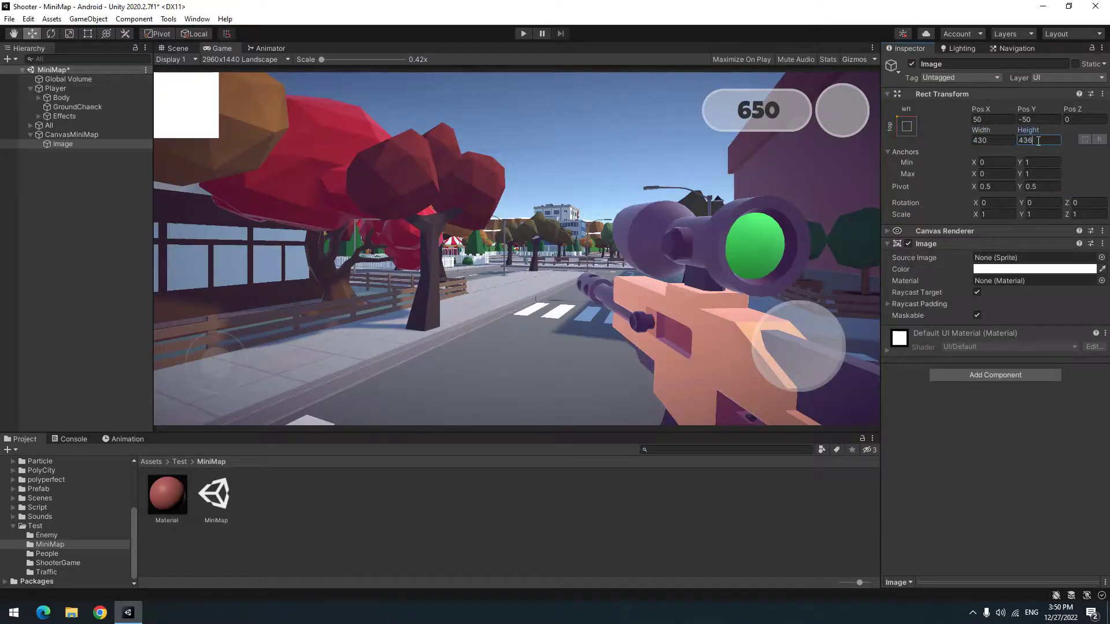
left_click(907, 126)
mouse_move(981, 109)
left_mouse_down()
mouse_move(528, 210)
mouse_move(1084, 116)
mouse_move(553, 159)
left_mouse_up()
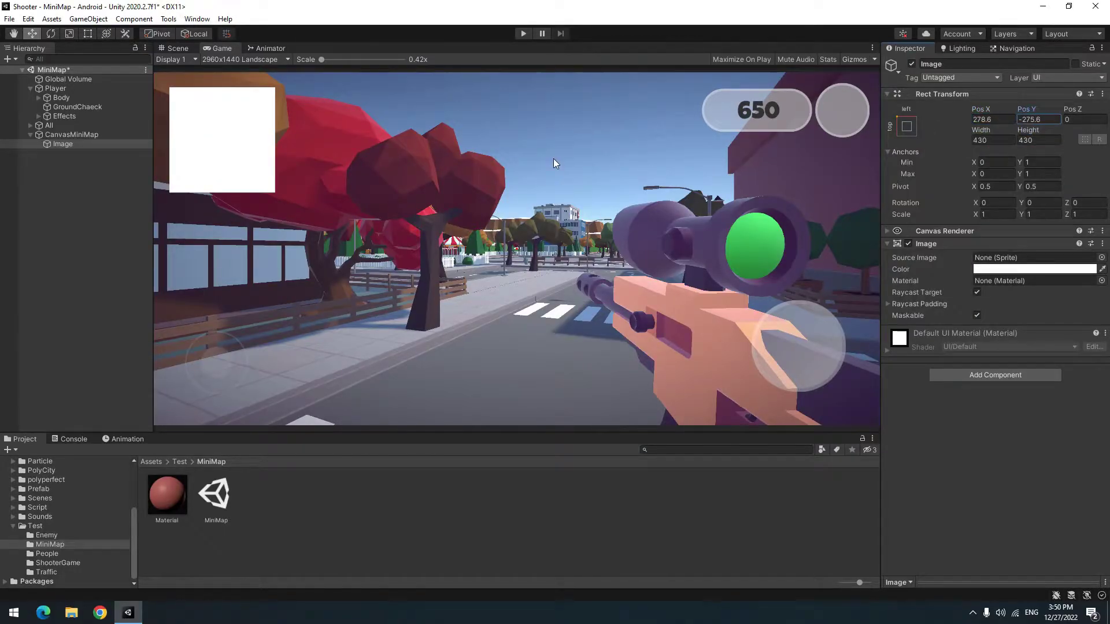
left_click(64, 144)
type("Border")
Confirm the Border name and add a child image inside Border named MiniMap
key("Return")
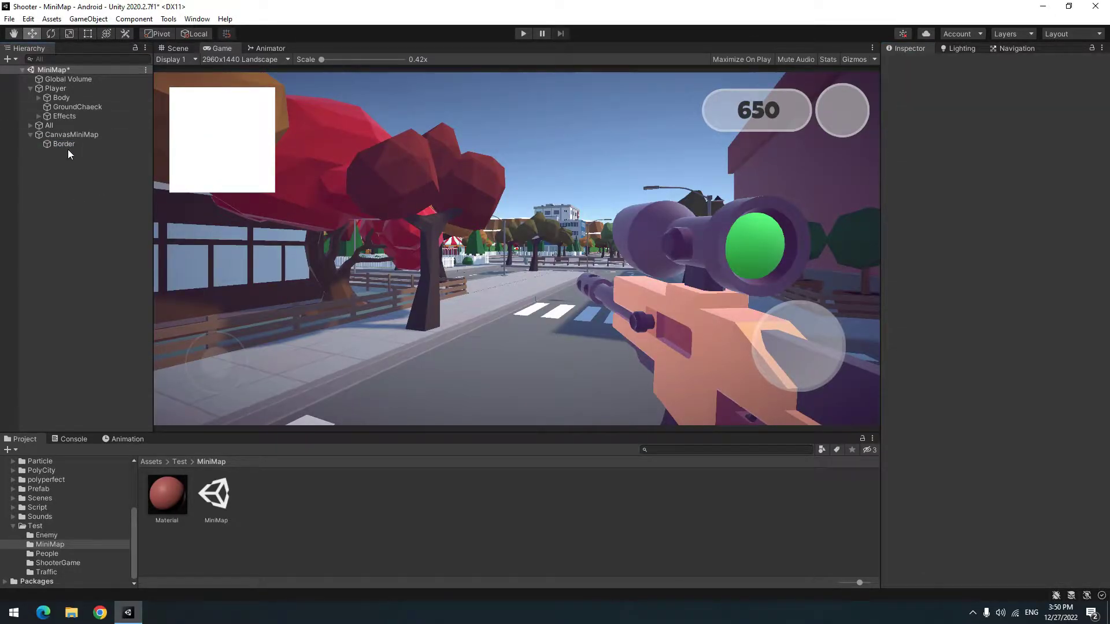
right_click(69, 150)
mouse_move(111, 402)
left_click(199, 400)
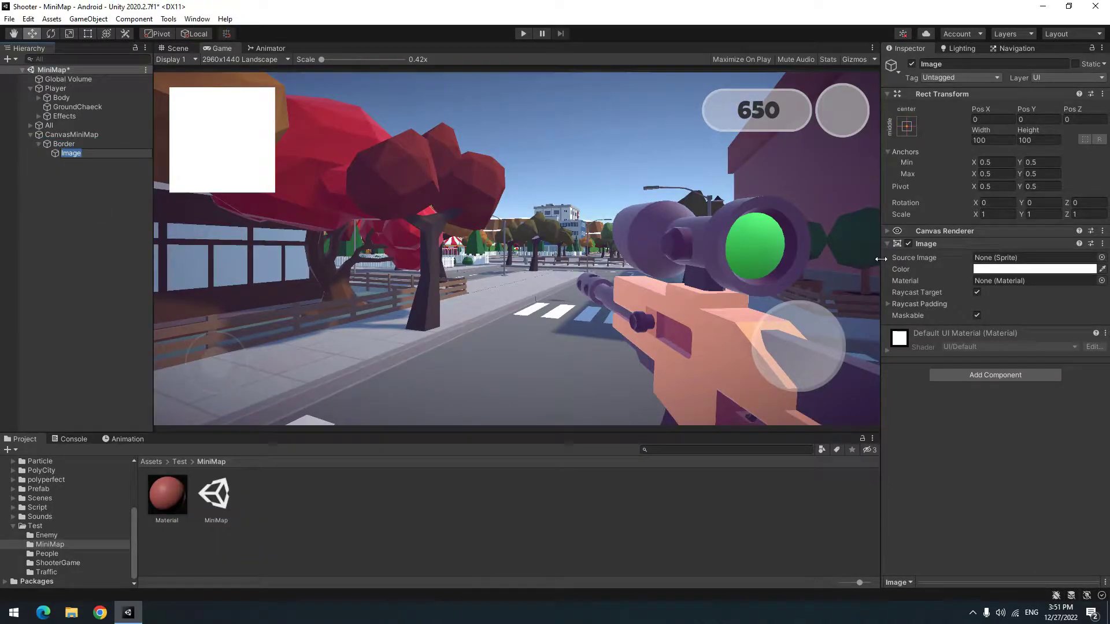
type("MiniMap")
key("Return")
Colour the MiniMap image black and set its width and height to 400
left_click(1035, 270)
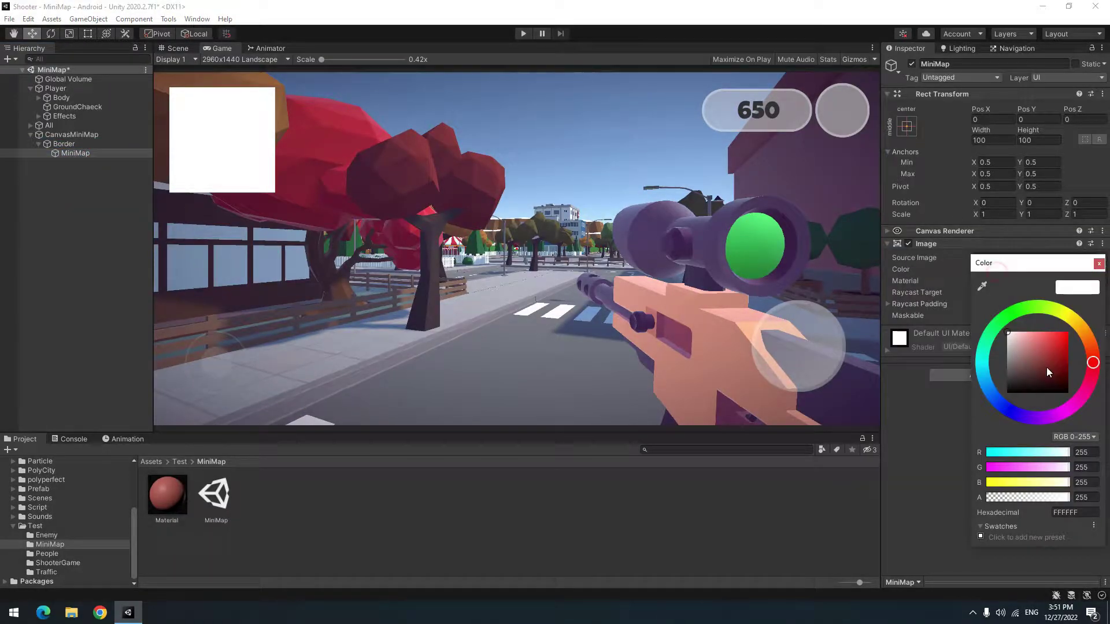
left_click_drag(1047, 366, 1007, 393)
left_click(1099, 263)
left_click(1008, 138)
type("4")
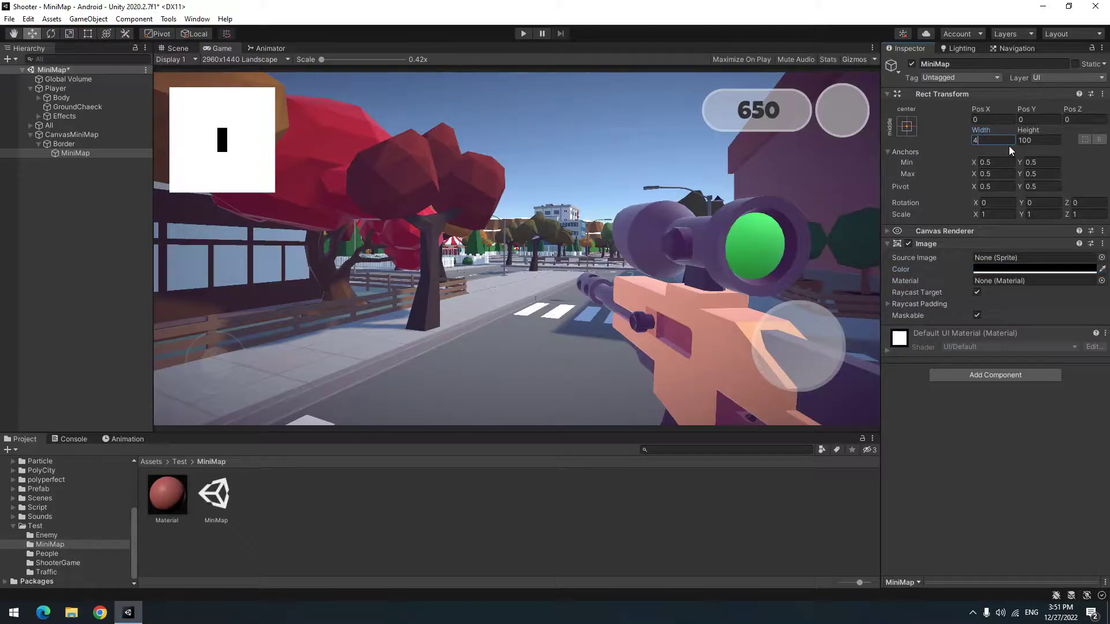
type("00")
key("Tab")
type("400")
key("Return")
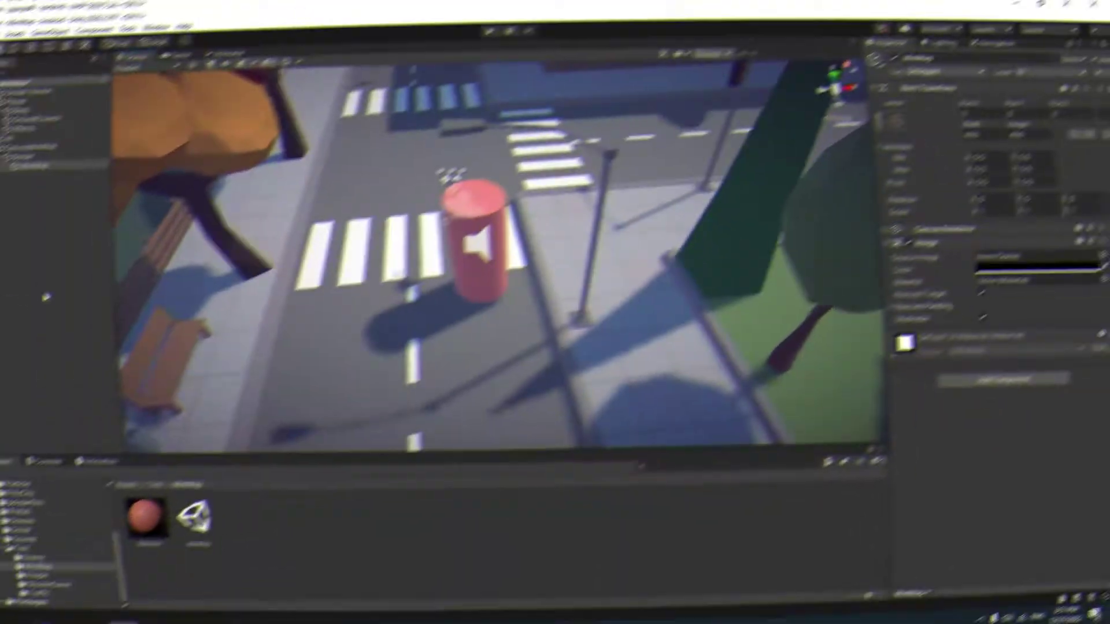
right_click(84, 277)
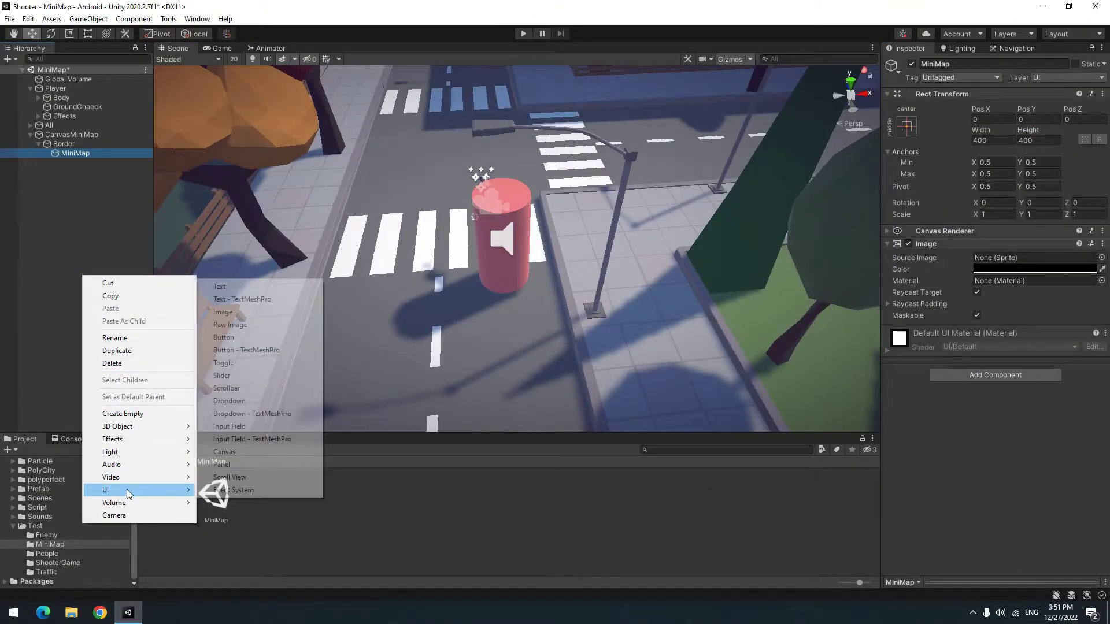
Add an orthographic camera with Rotation X 90, Position Y 47.6 and Z -78.1
left_click(129, 517)
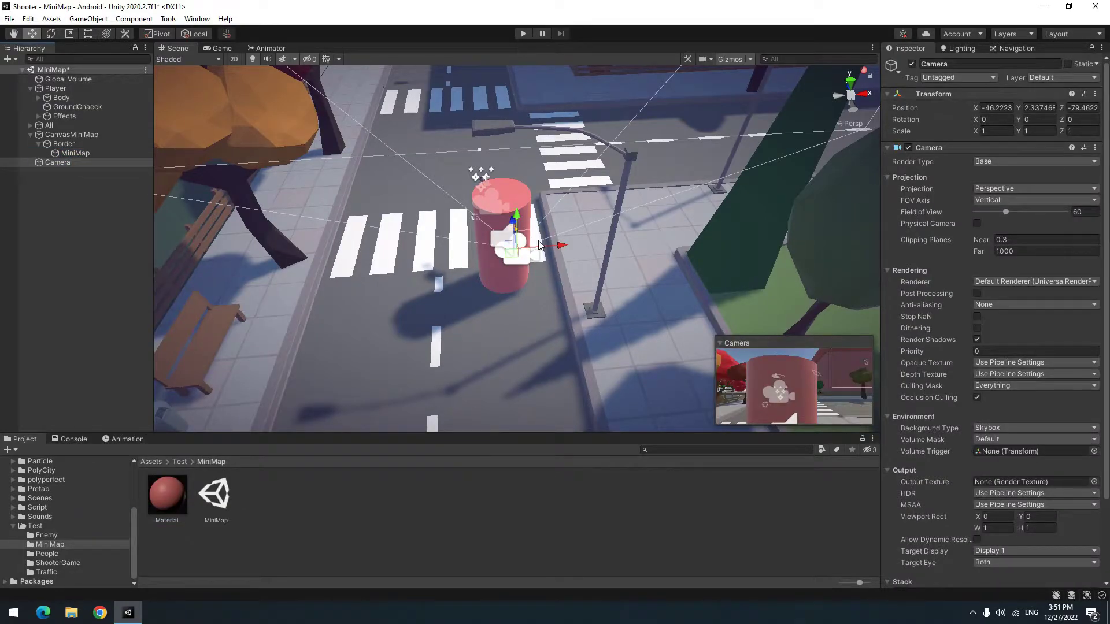
left_click_drag(547, 285, 533, 170, "alt")
mouse_move(570, 230)
left_mouse_down()
mouse_move(516, 113)
mouse_move(608, 311)
mouse_move(994, 127)
left_mouse_up()
type("90")
key("Return")
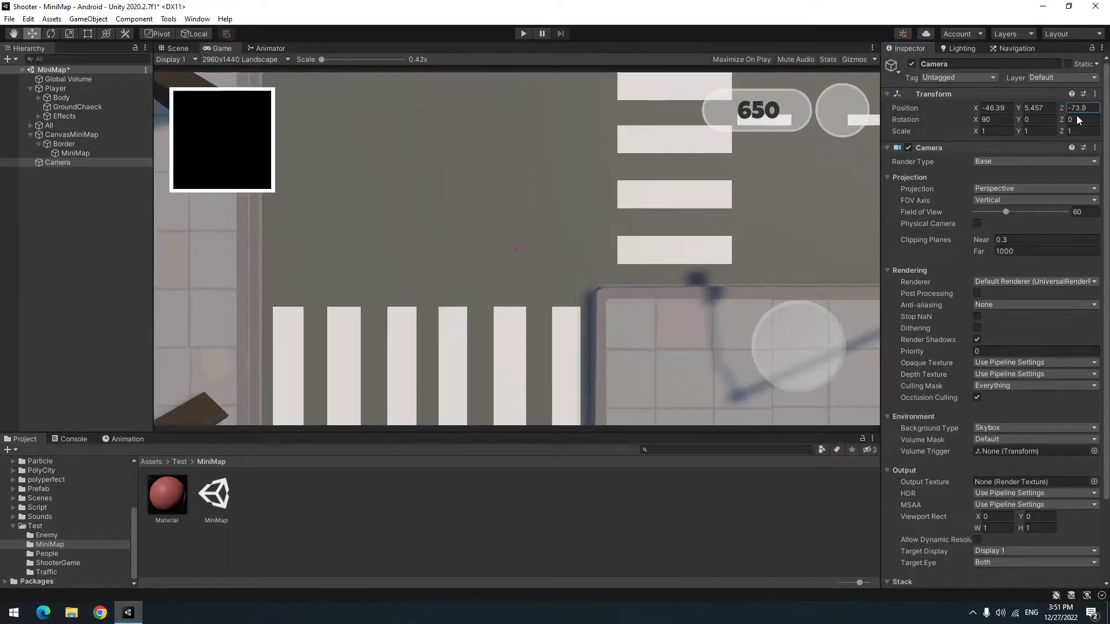
type("-79")
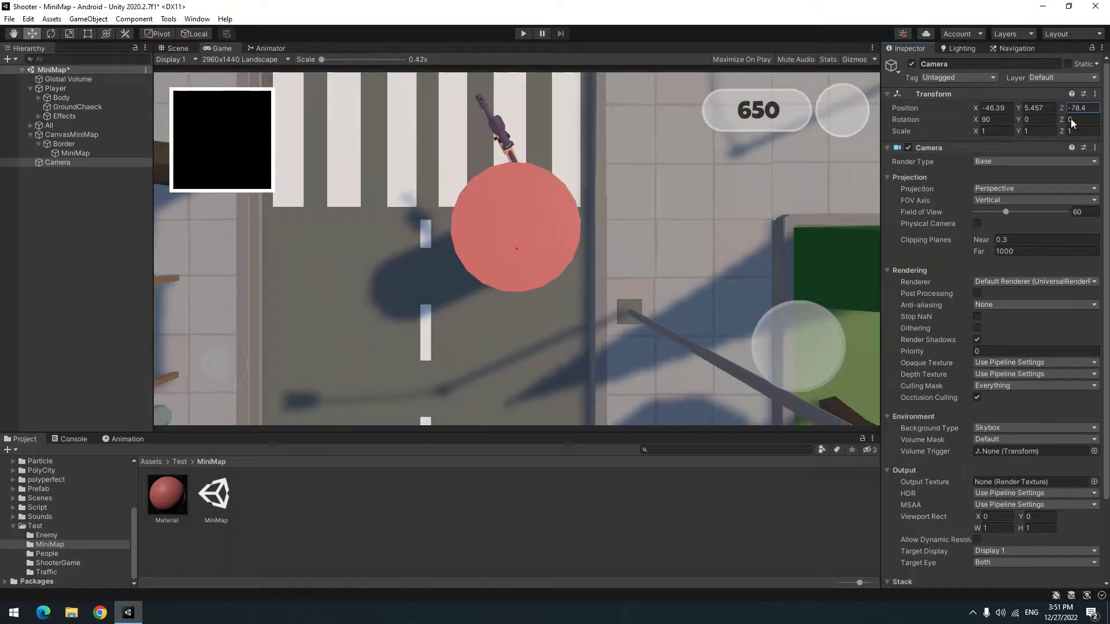
left_click(1036, 108)
type("-78.1")
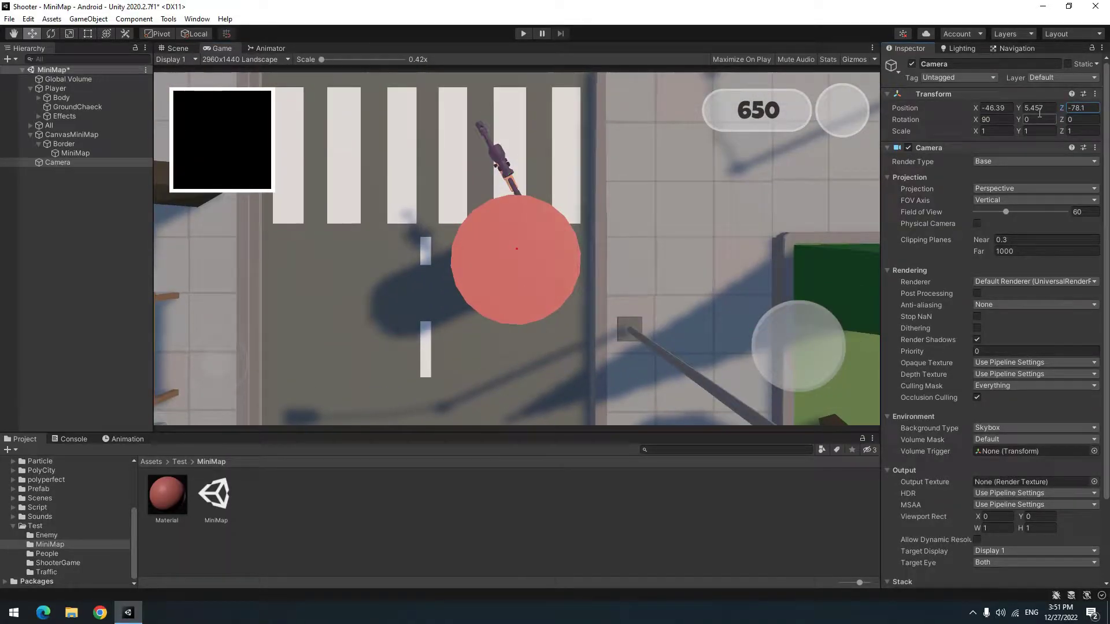
type("46")
key("BackSpace")
type("7.6")
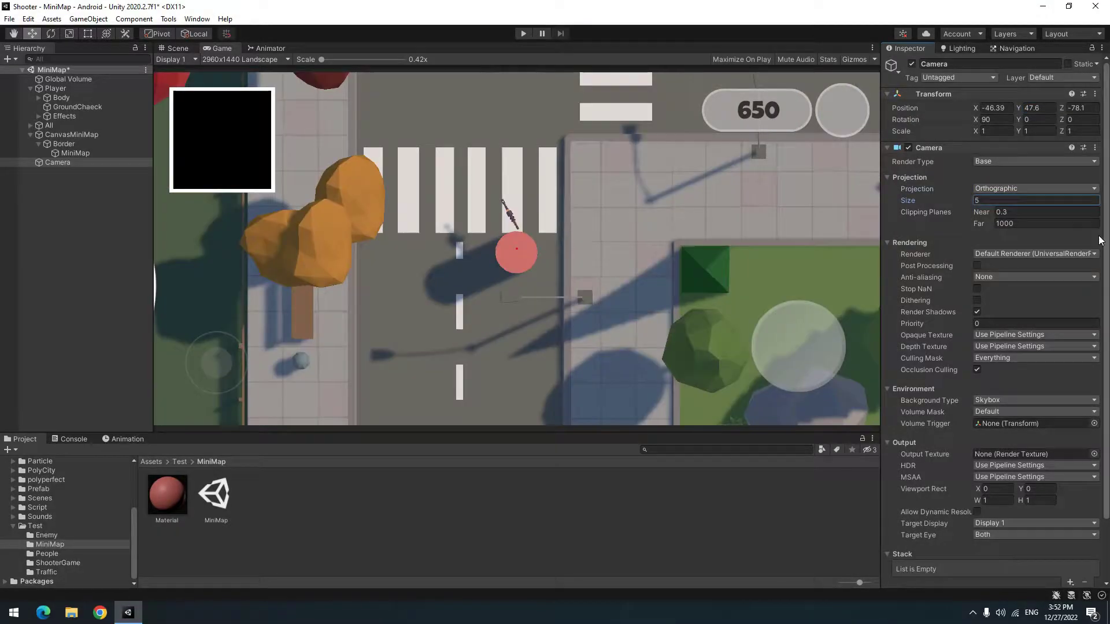
Set the camera Size to 21.74, disable Render Shadows and remove its Audio Listener
mouse_move(950, 198)
left_mouse_down()
mouse_move(963, 217)
mouse_move(1073, 234)
left_mouse_up()
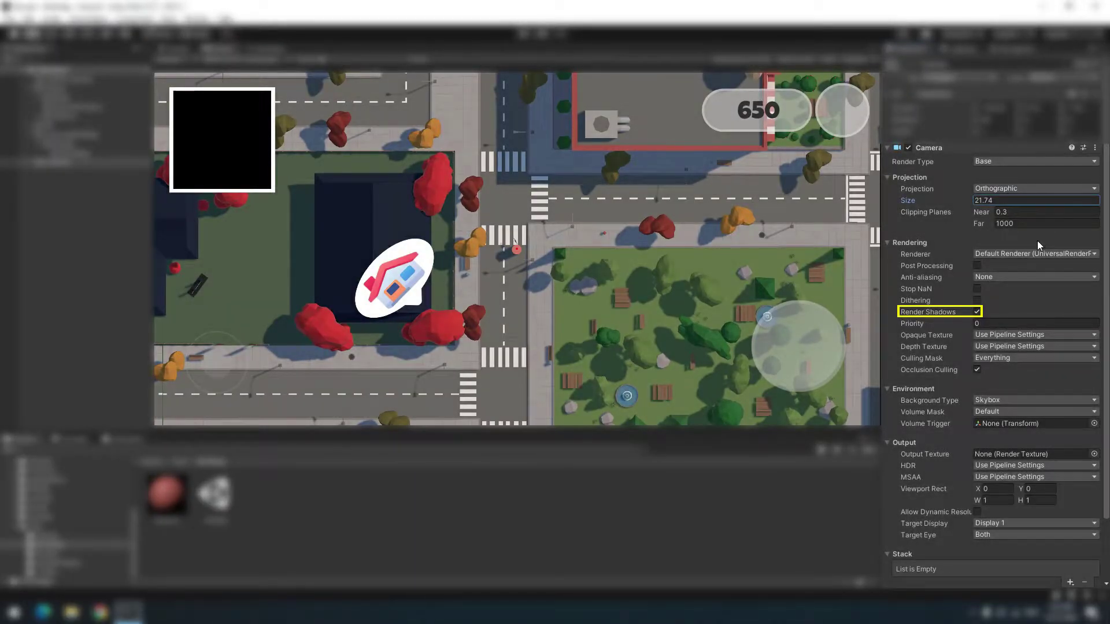
left_click(977, 312)
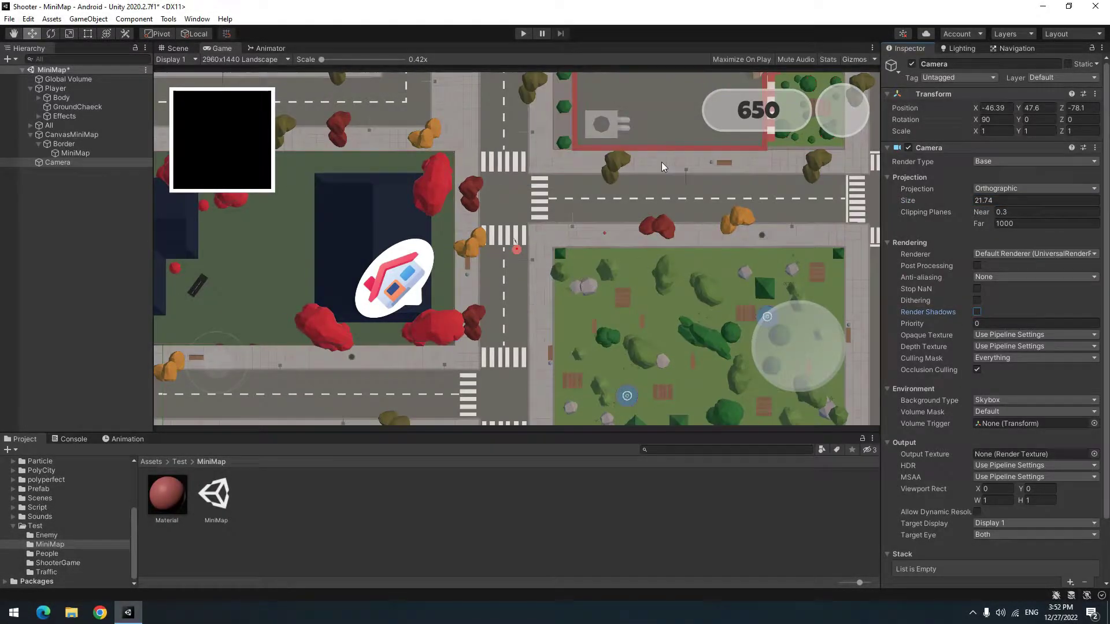
scroll(1107, 304, "down", 3)
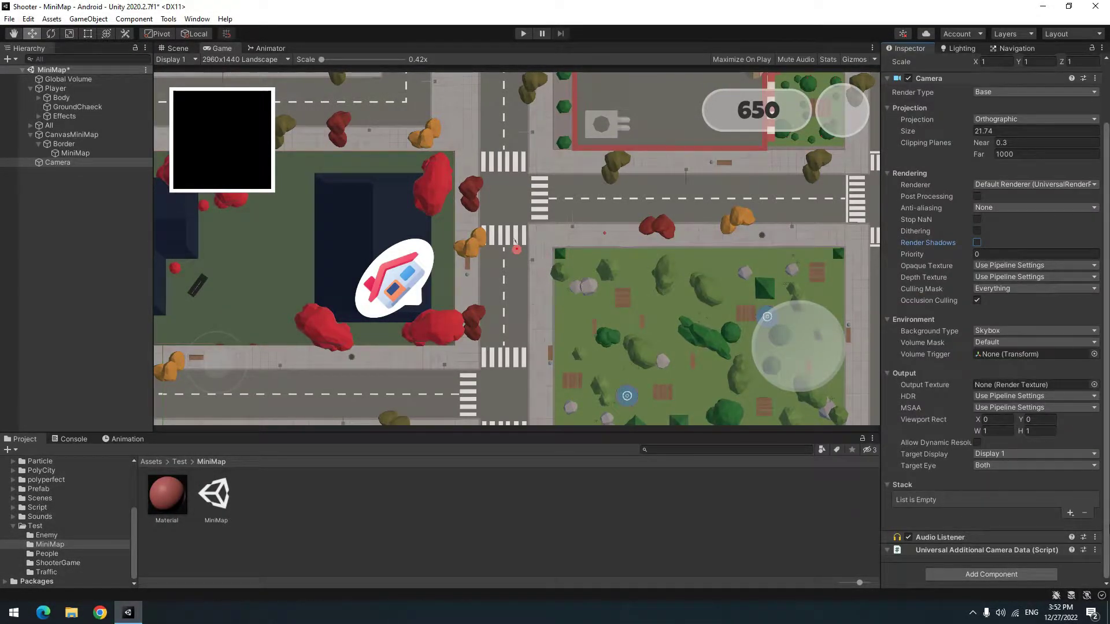
right_click(980, 539)
left_click(1041, 436)
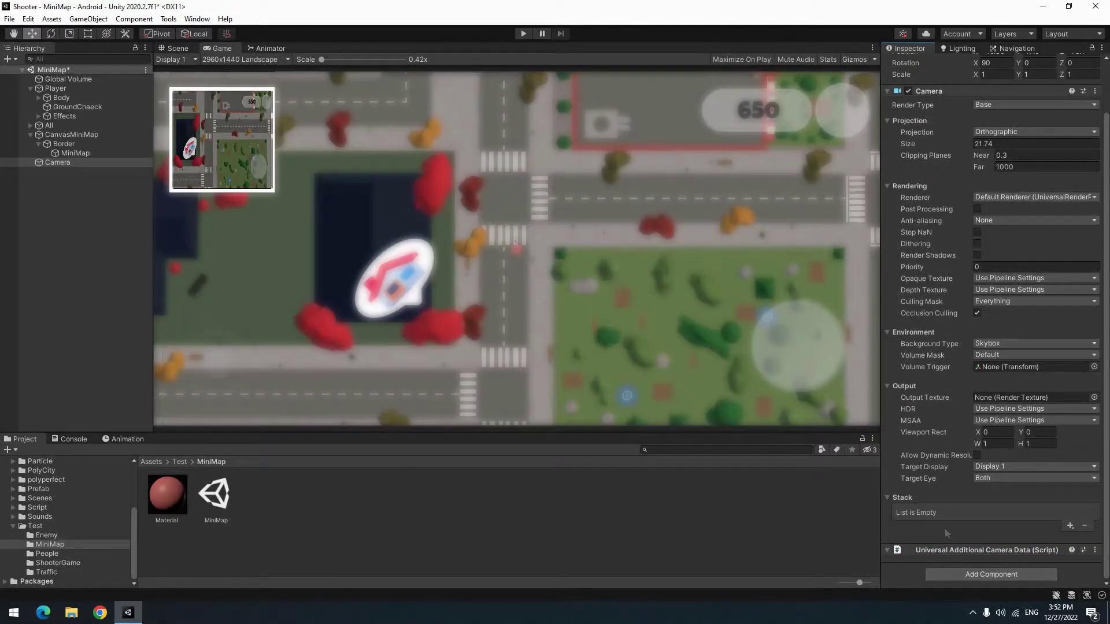
Swap the MiniMap object's Image component for a Raw Image component
left_click(76, 154)
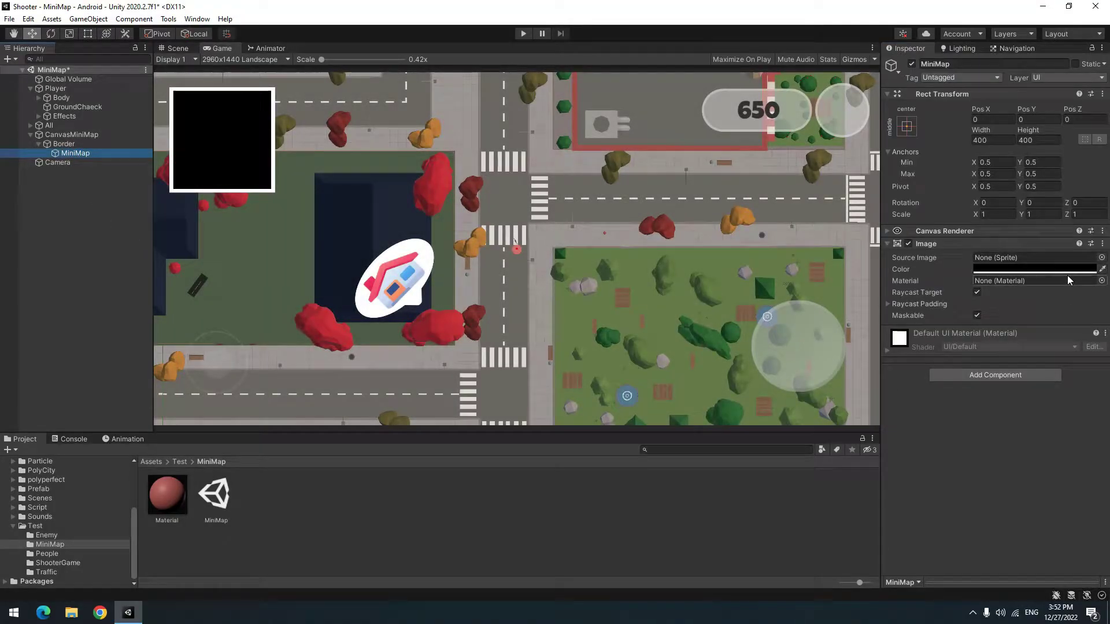
left_click(1101, 243)
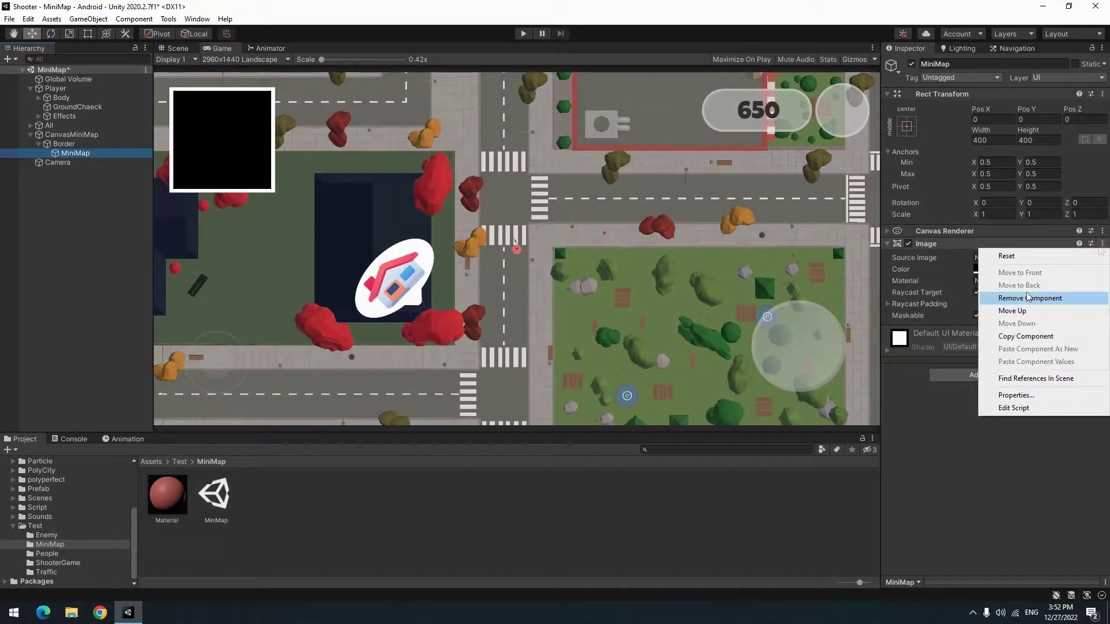
left_click(998, 297)
left_click(995, 251)
left_click(1024, 288)
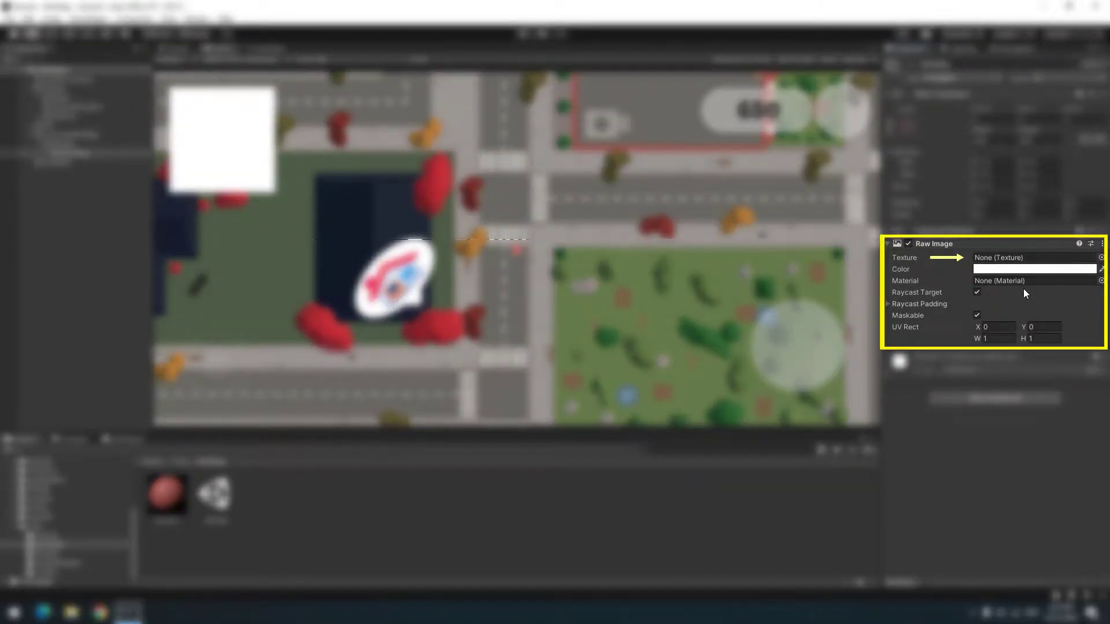
right_click(395, 511)
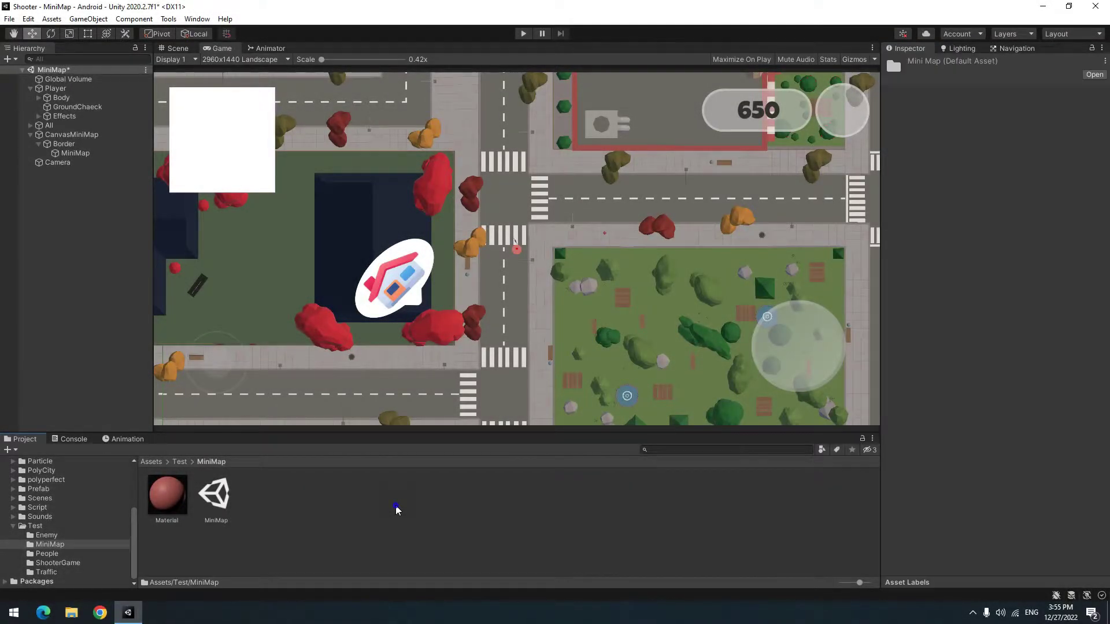
mouse_move(474, 202)
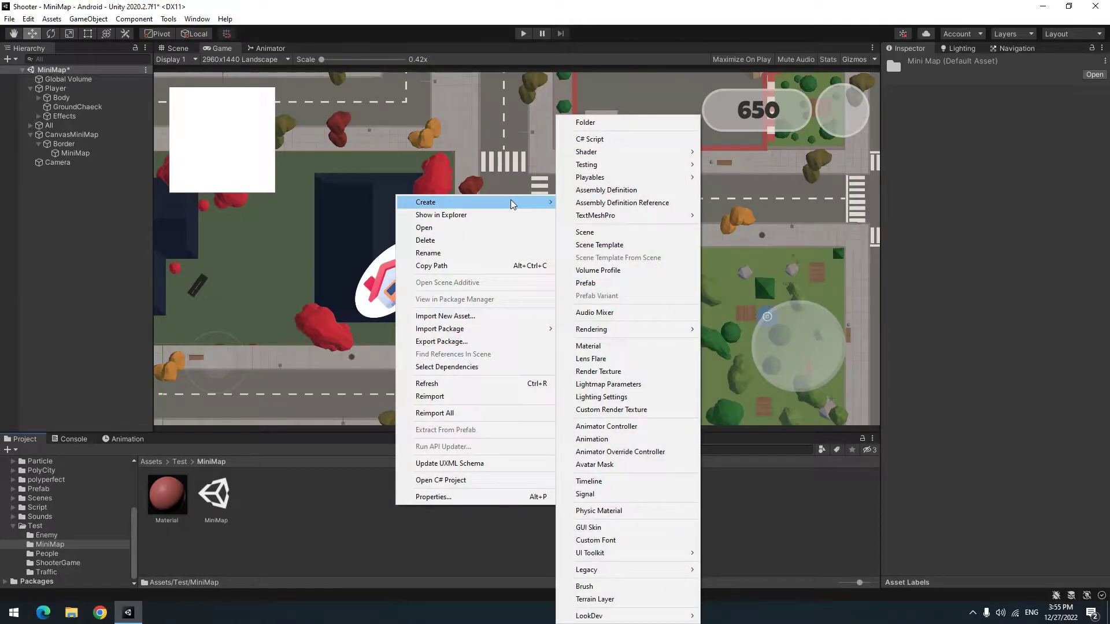
Create a Mini Map render texture and assign it to MiniMap's Raw Image Texture slot
left_click(609, 373)
type("Mini Map")
key("Return")
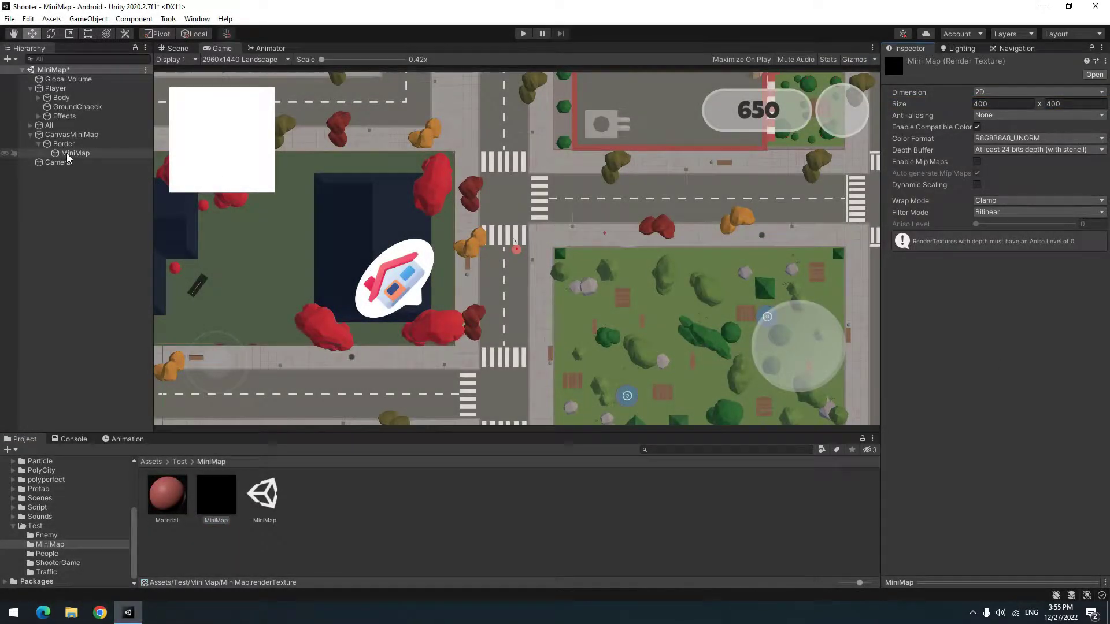
left_click(73, 154)
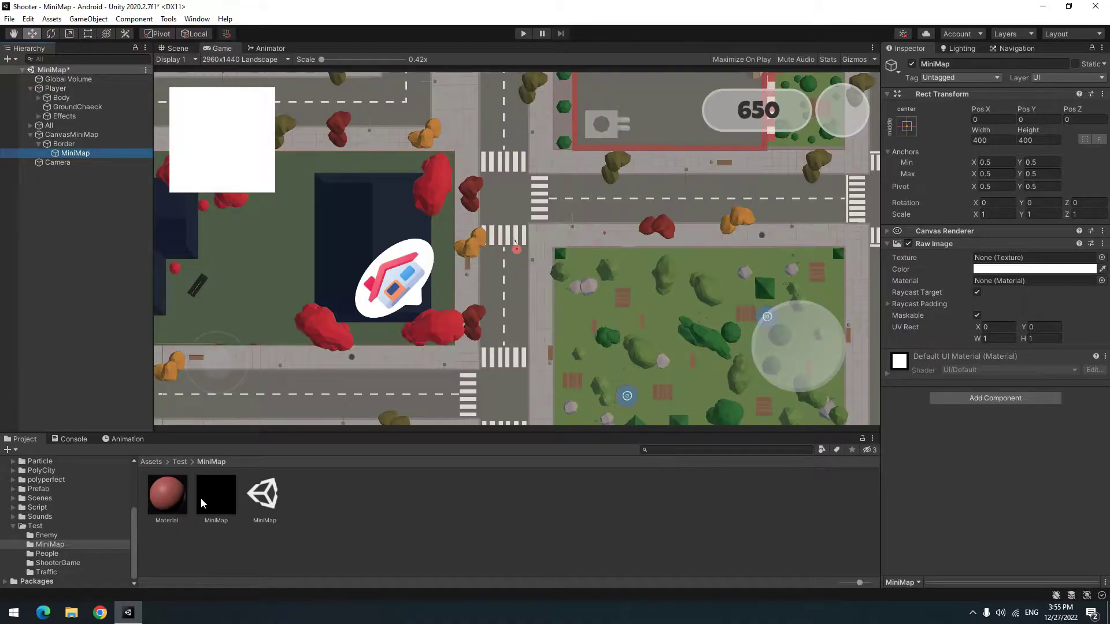
left_click(223, 506)
left_click_drag(1014, 270, 1006, 257)
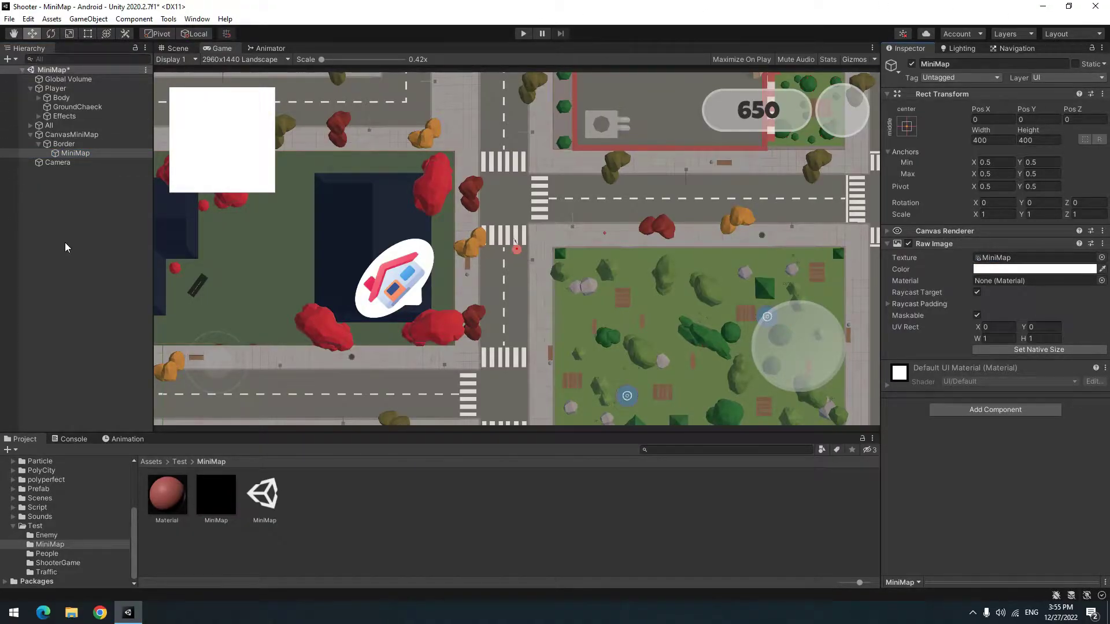
Assign the MiniMap render texture as the overhead camera's Output Texture
left_click(57, 163)
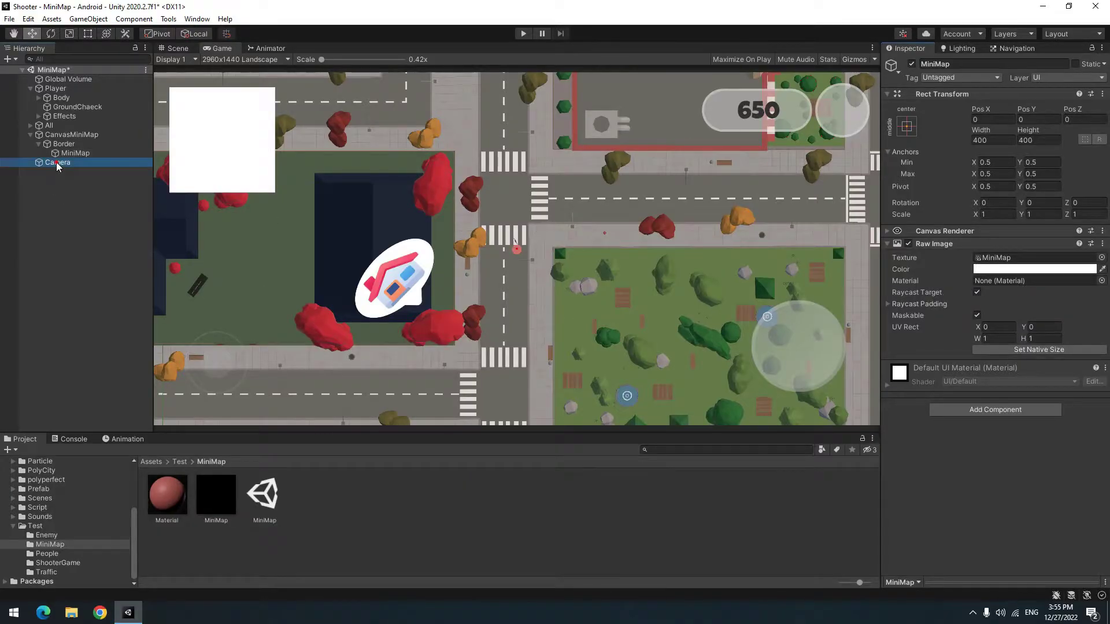
scroll(947, 446, "down", 2)
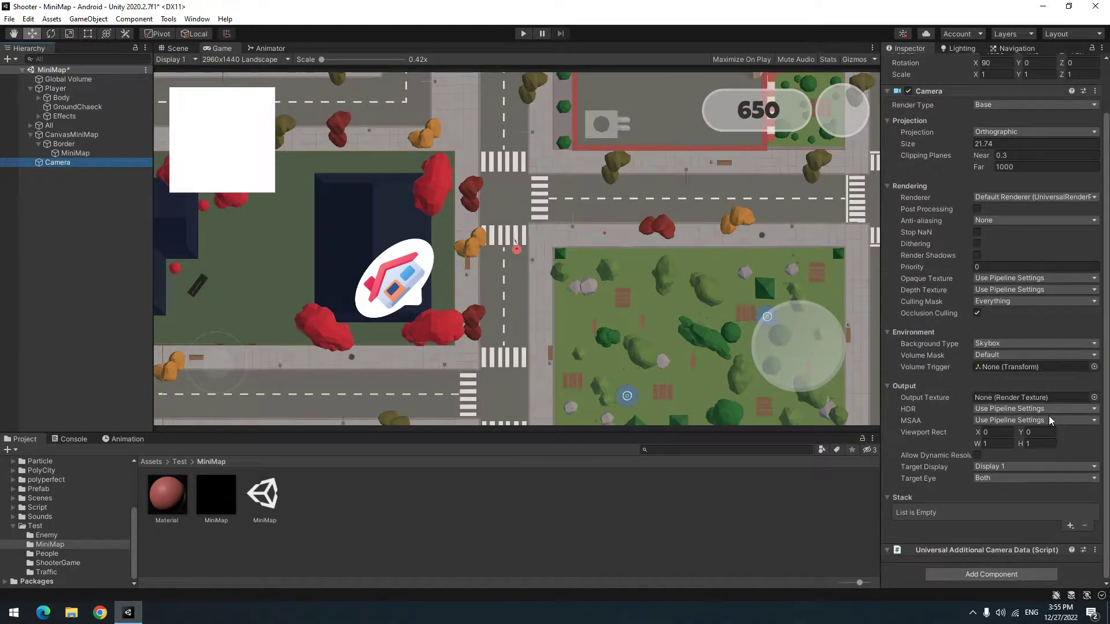
left_click_drag(217, 501, 276, 509)
left_click_drag(972, 391, 989, 398)
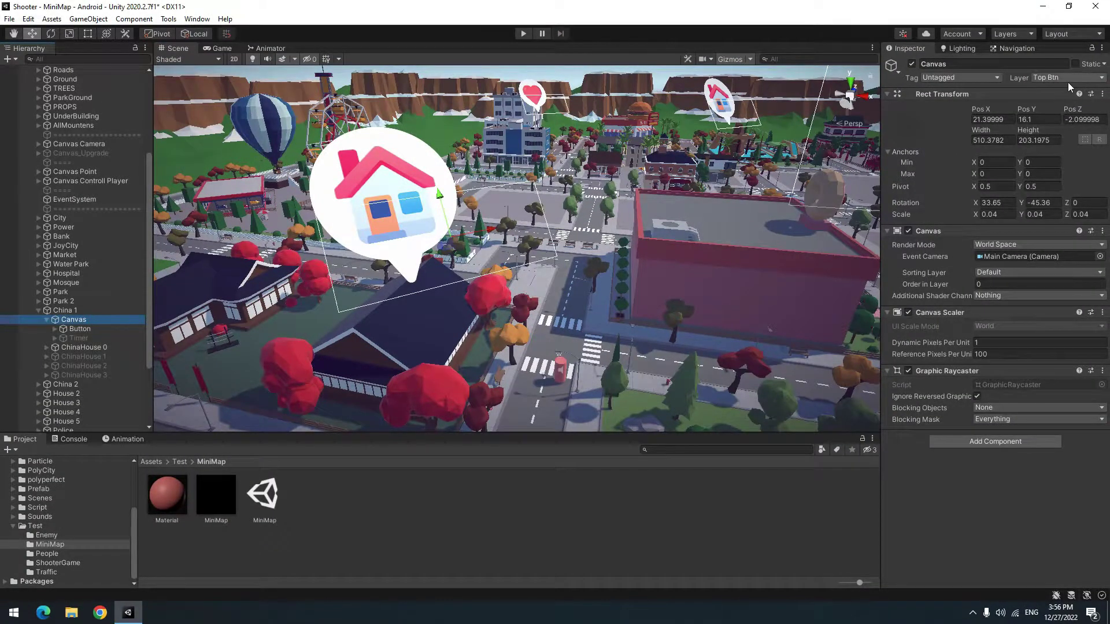
left_click(1071, 83)
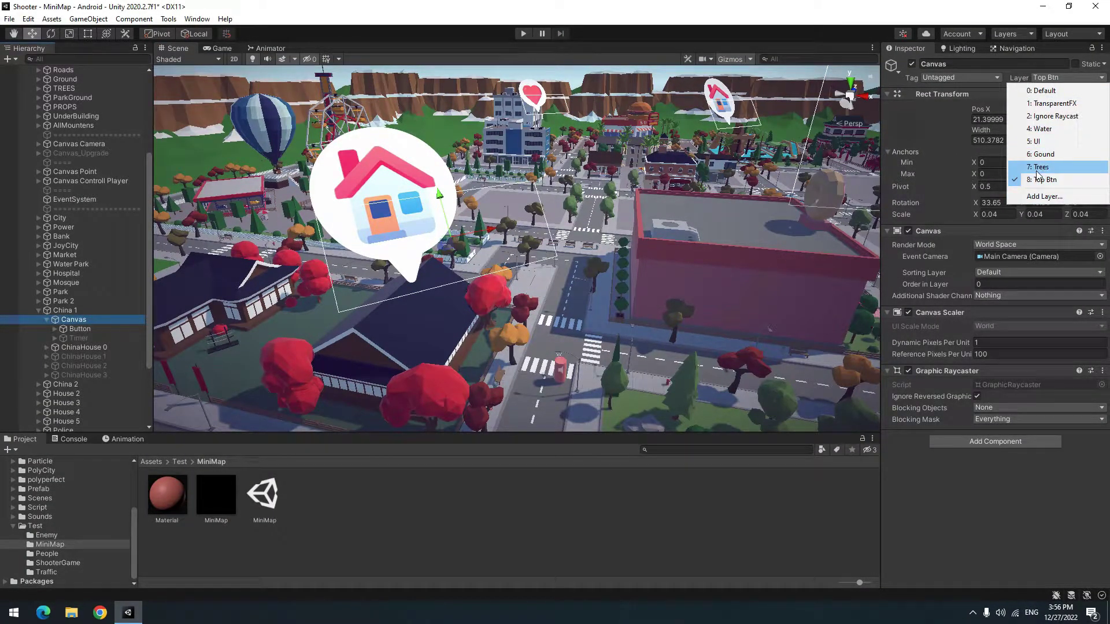
Put China 1's marker canvas and its children on Top Btn, then view the Game tab with Camera selected
left_click(1045, 196)
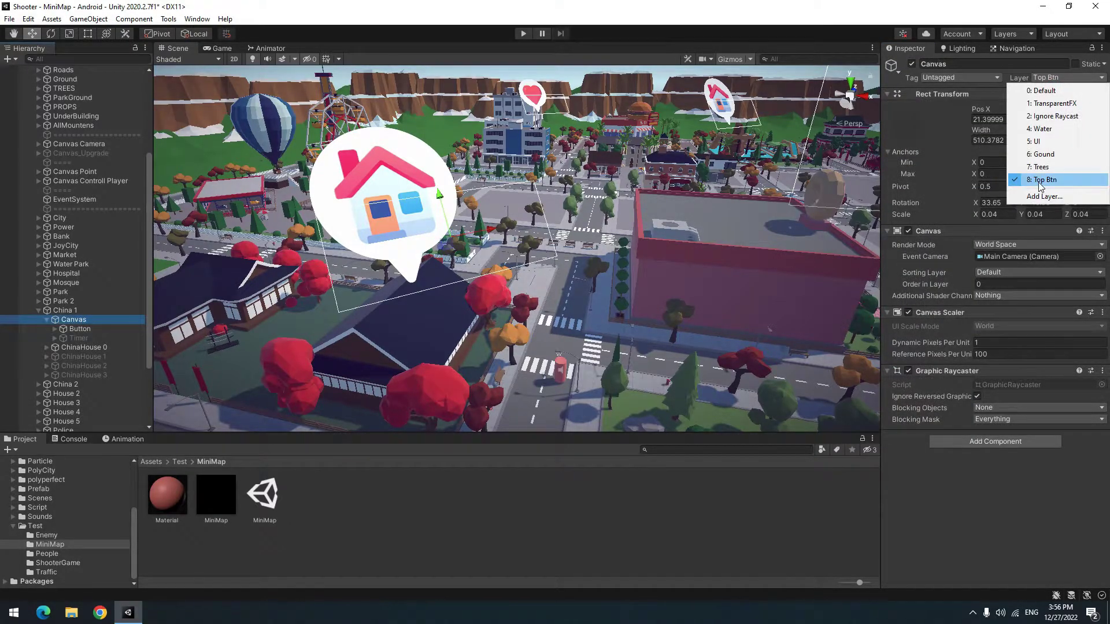
left_click(1041, 180)
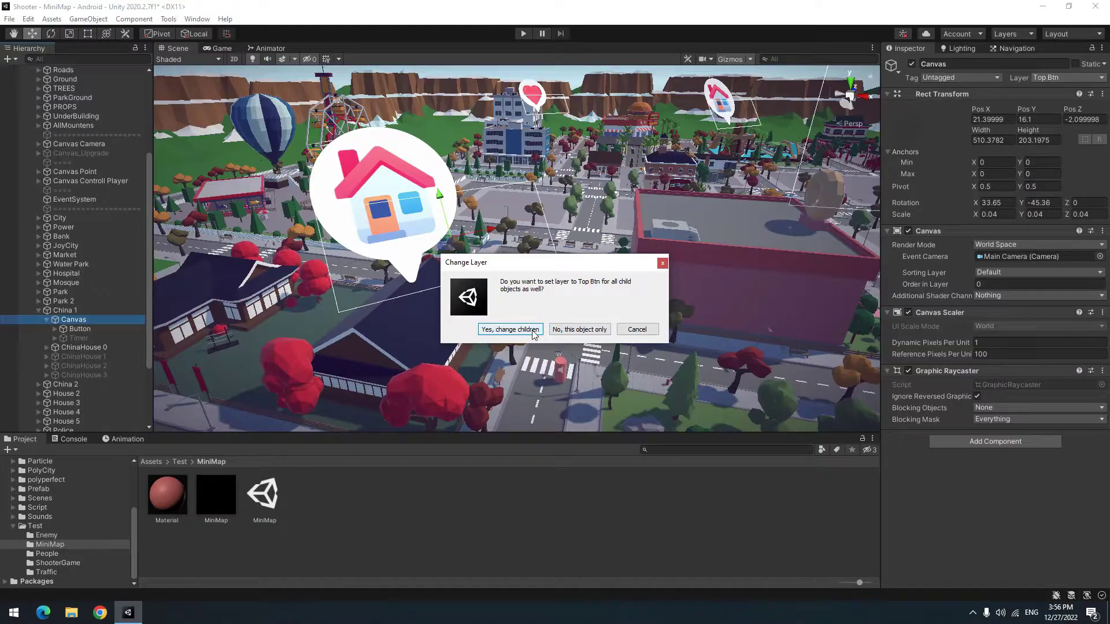
left_click(558, 335)
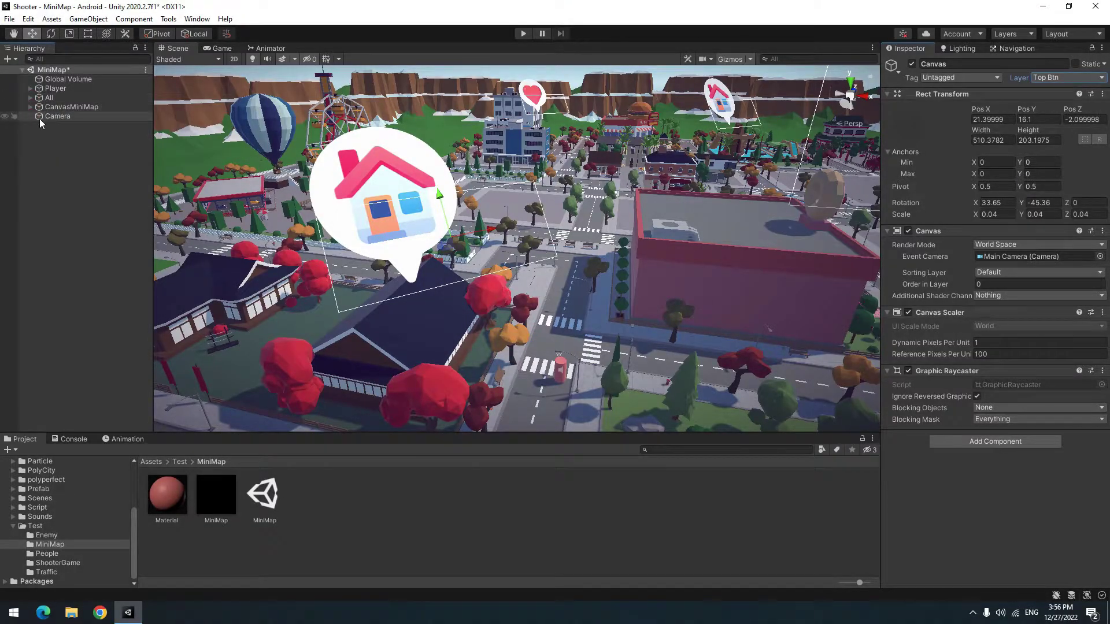
left_click(61, 115)
left_click(221, 49)
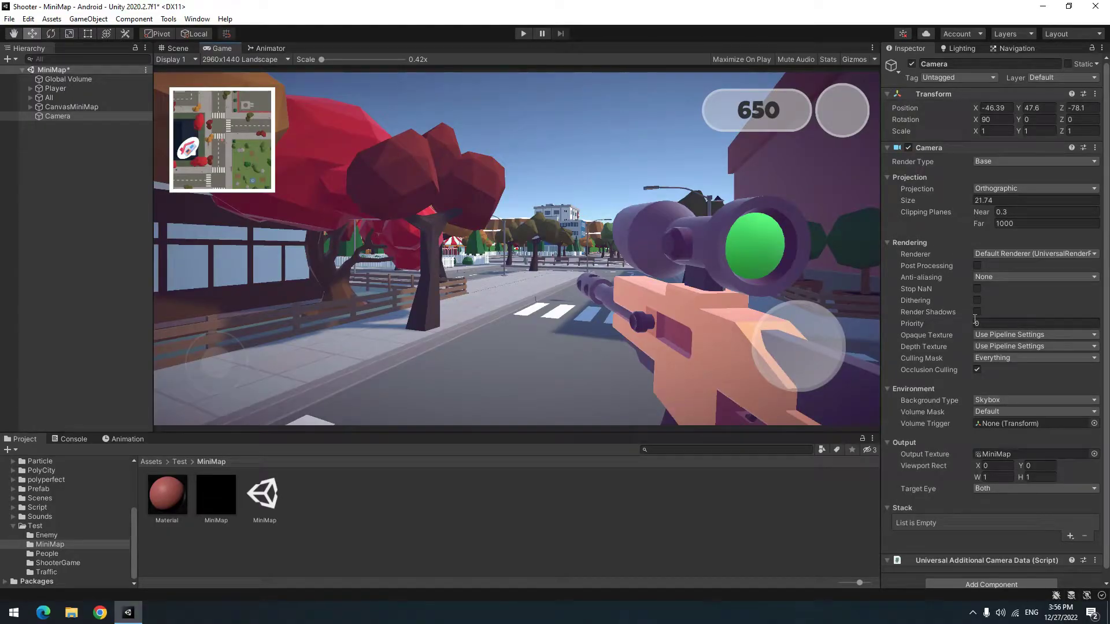
Exclude Top Btn from the camera's Culling Mask and shrink its Size from 21.74 to about 2.09
left_click(995, 359)
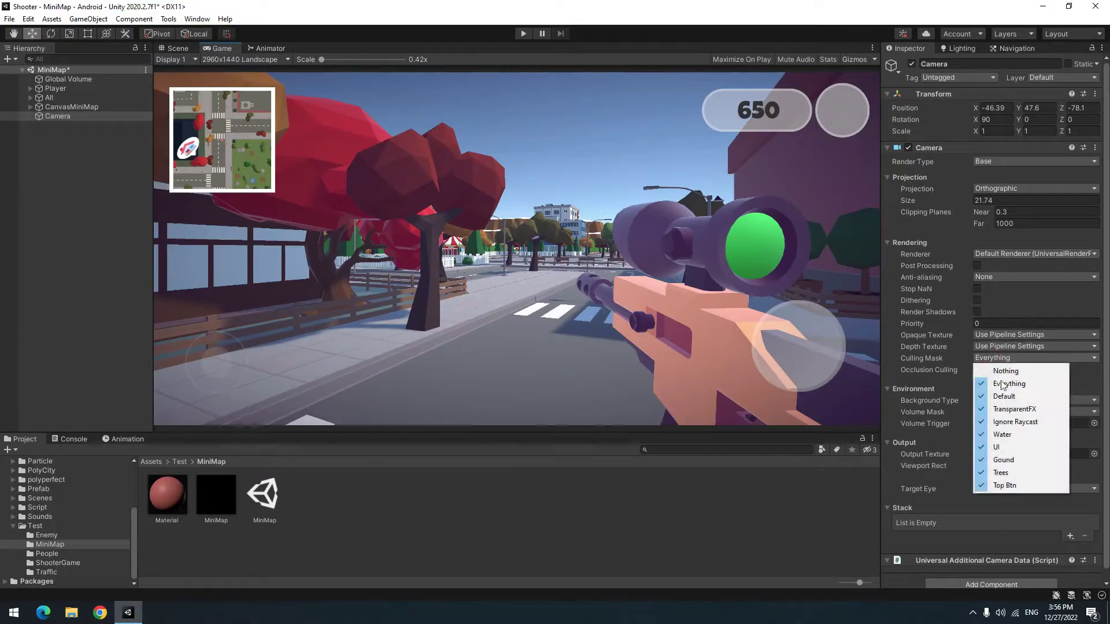
left_click(1006, 487)
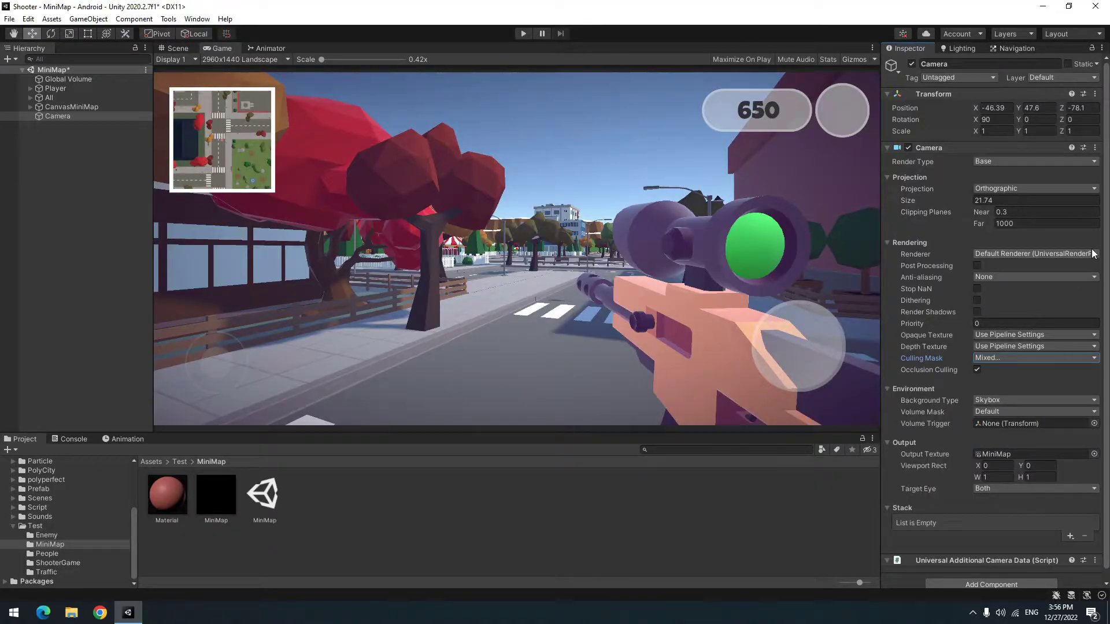
left_click_drag(934, 201, 772, 217)
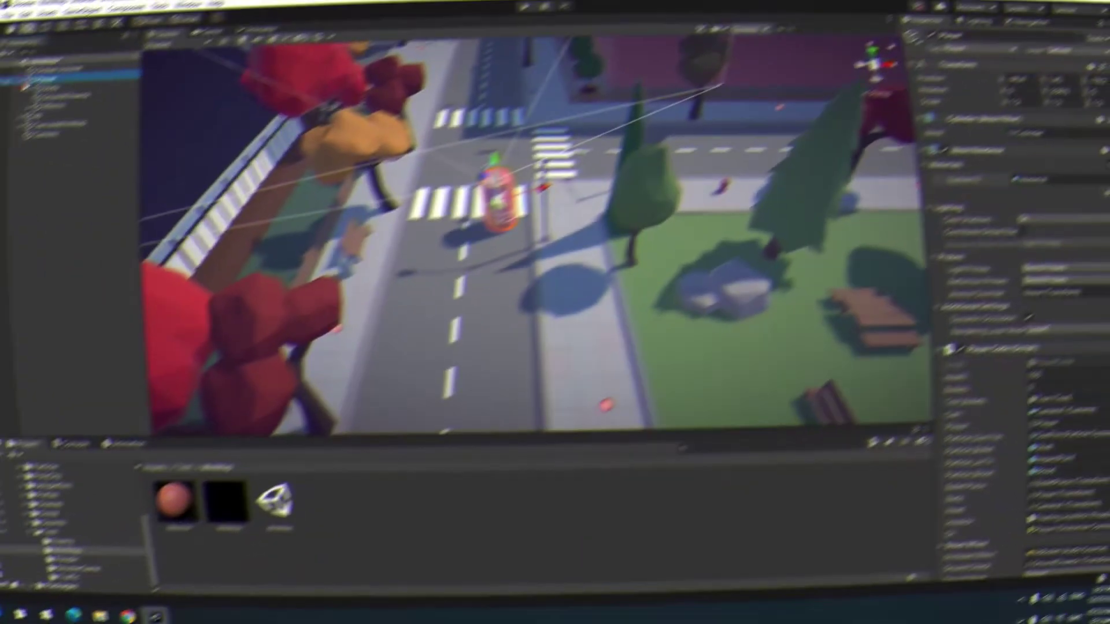
mouse_move(81, 318)
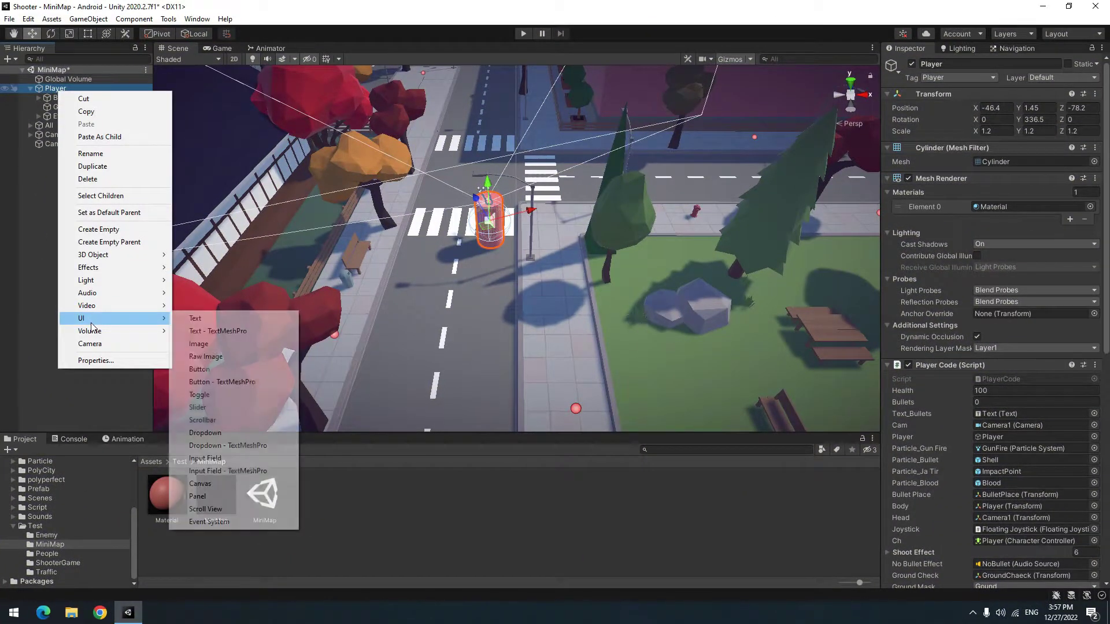
Add a World Space canvas named CanvasMark under Player, with Camera as its Event Camera
left_click(225, 485)
type("CanvasMark")
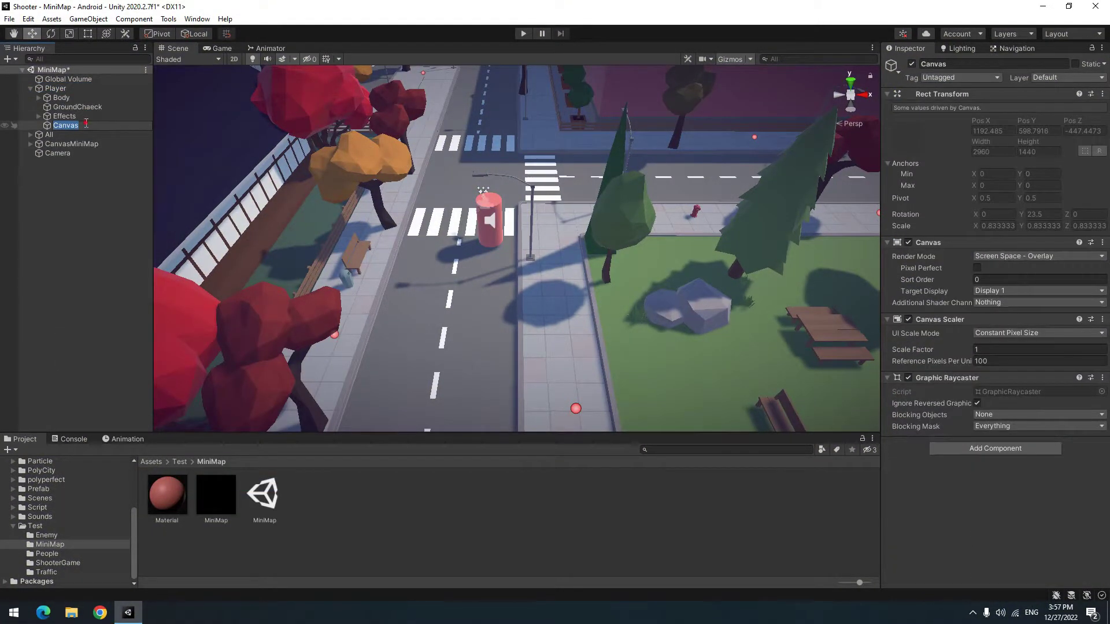
key("Return")
left_click(1017, 258)
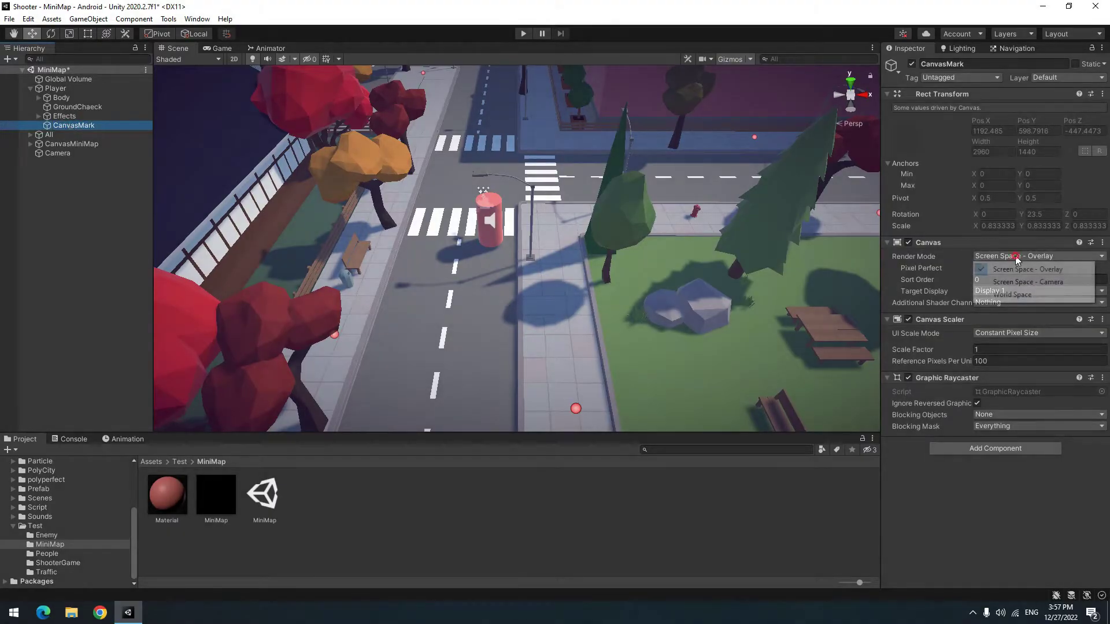
left_click(998, 295)
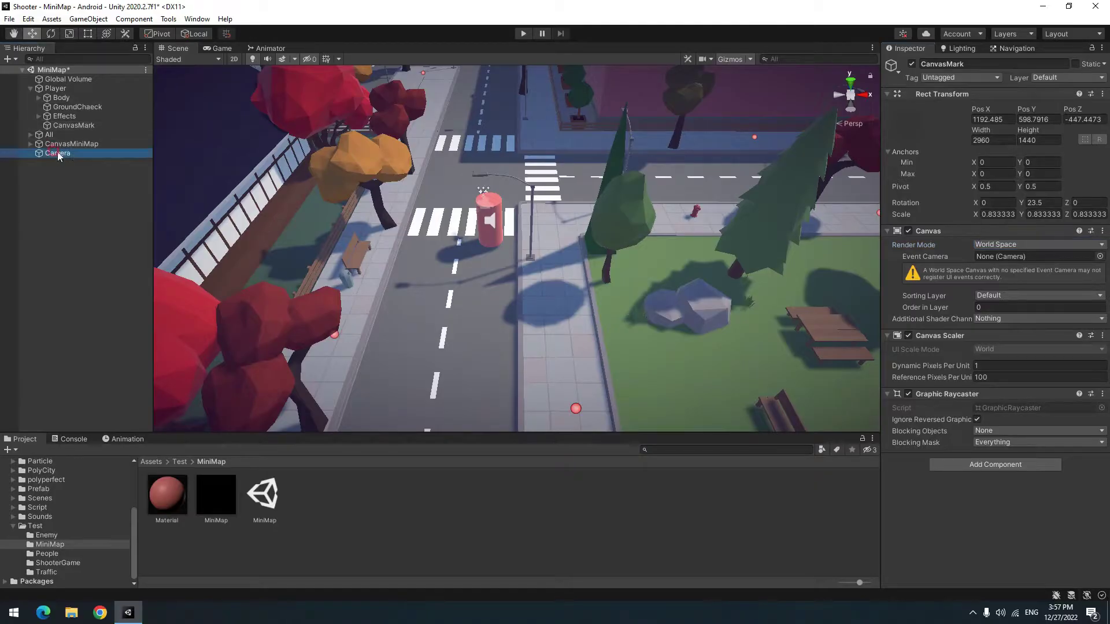
left_click_drag(57, 153, 1025, 256)
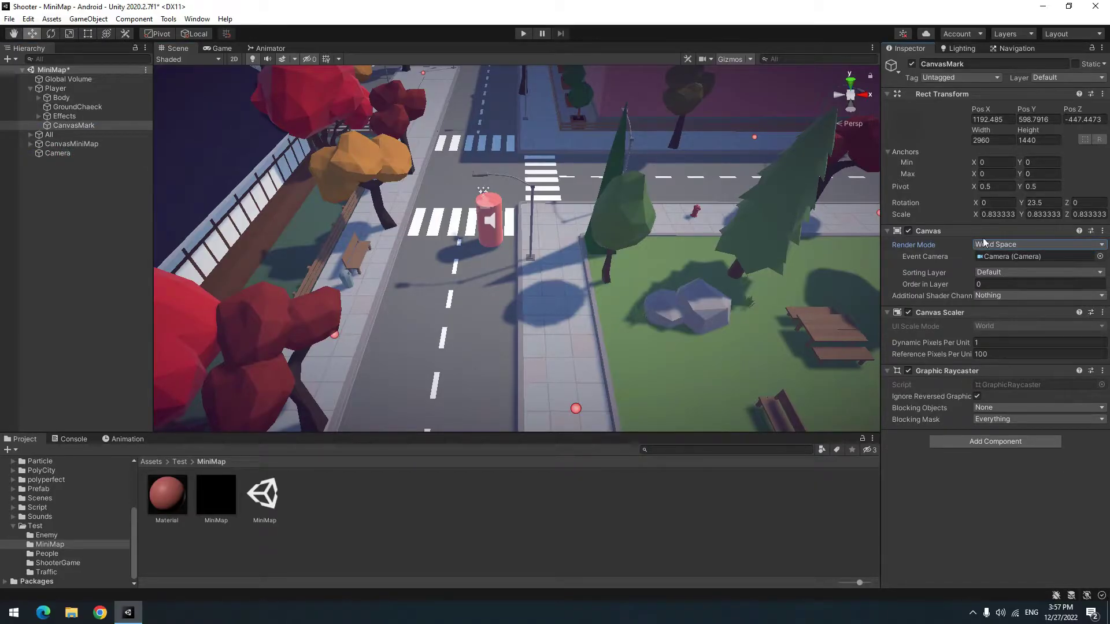
Add a white Image child to CanvasMark and frame it in a flat 2D scene view
right_click(68, 126)
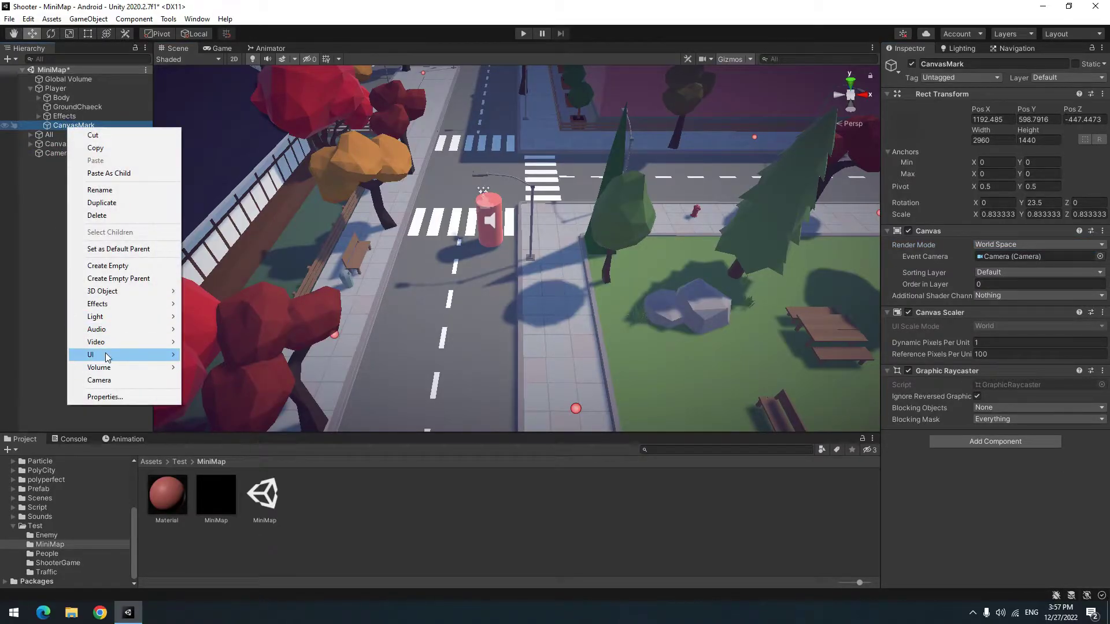
mouse_move(121, 354)
left_click(217, 380)
key("f")
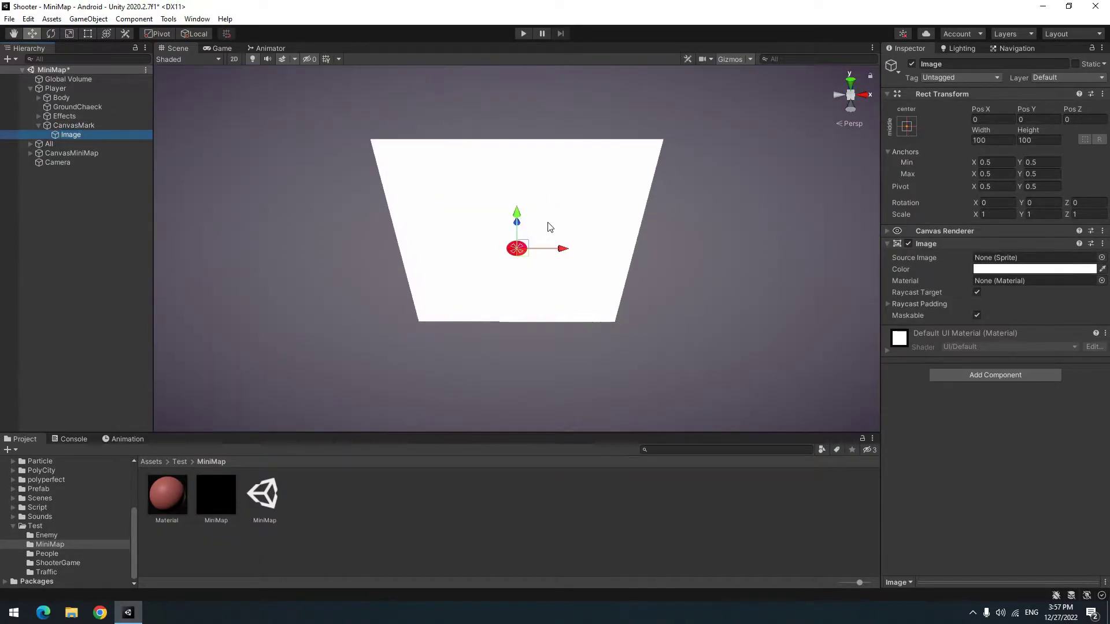
key("2")
Resize CanvasMark to width and height 2 at position 0, raised 1.9 units above Player
key("t")
left_click(77, 127)
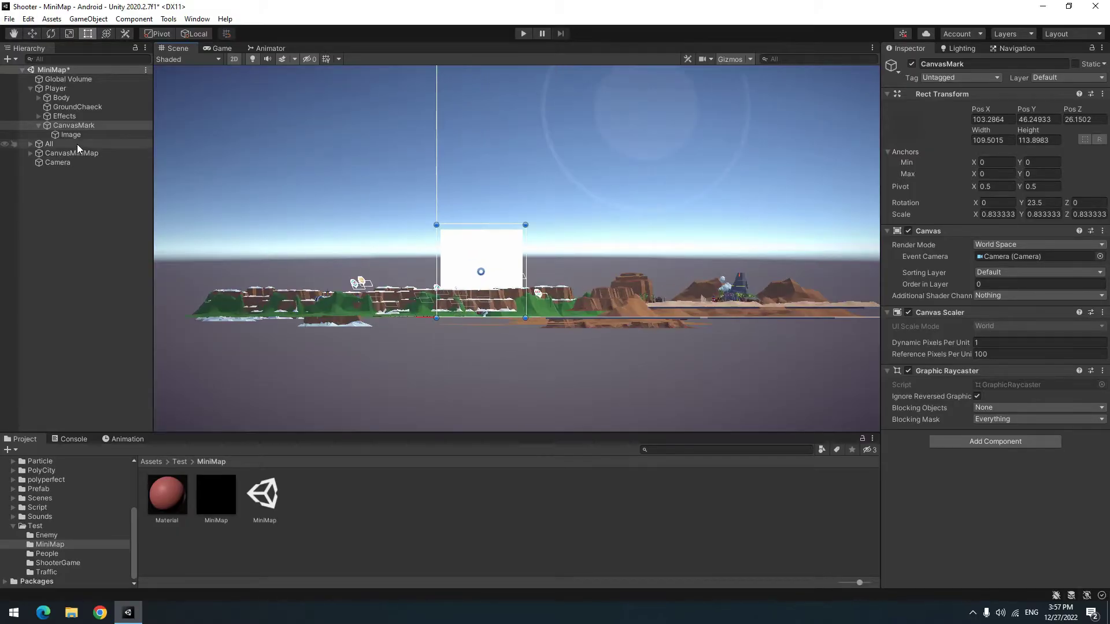
left_click(71, 135)
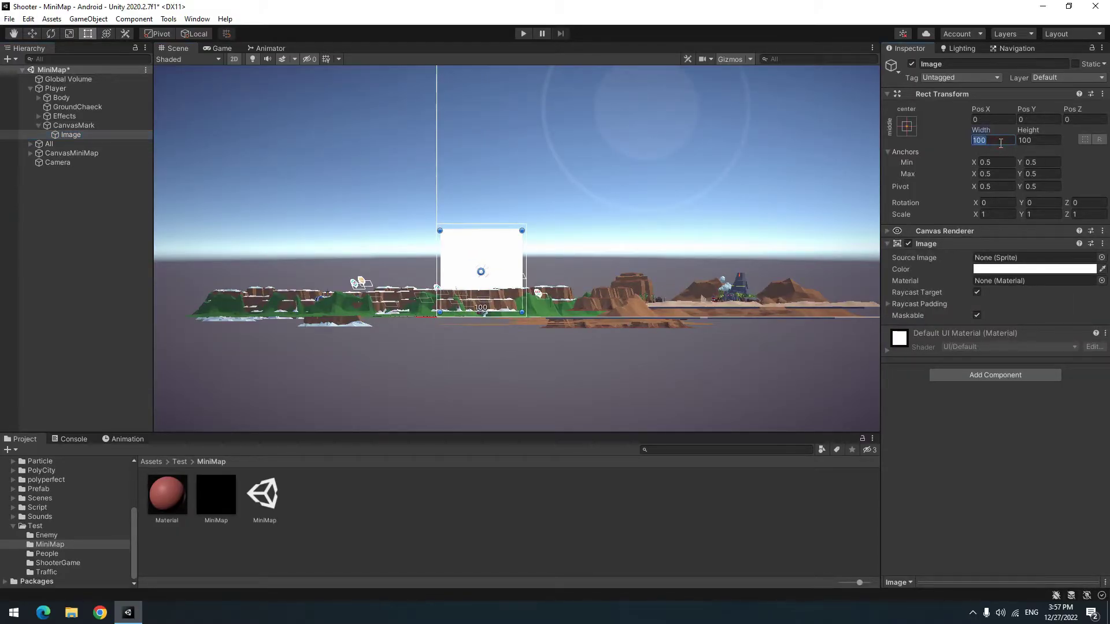
left_click(74, 124)
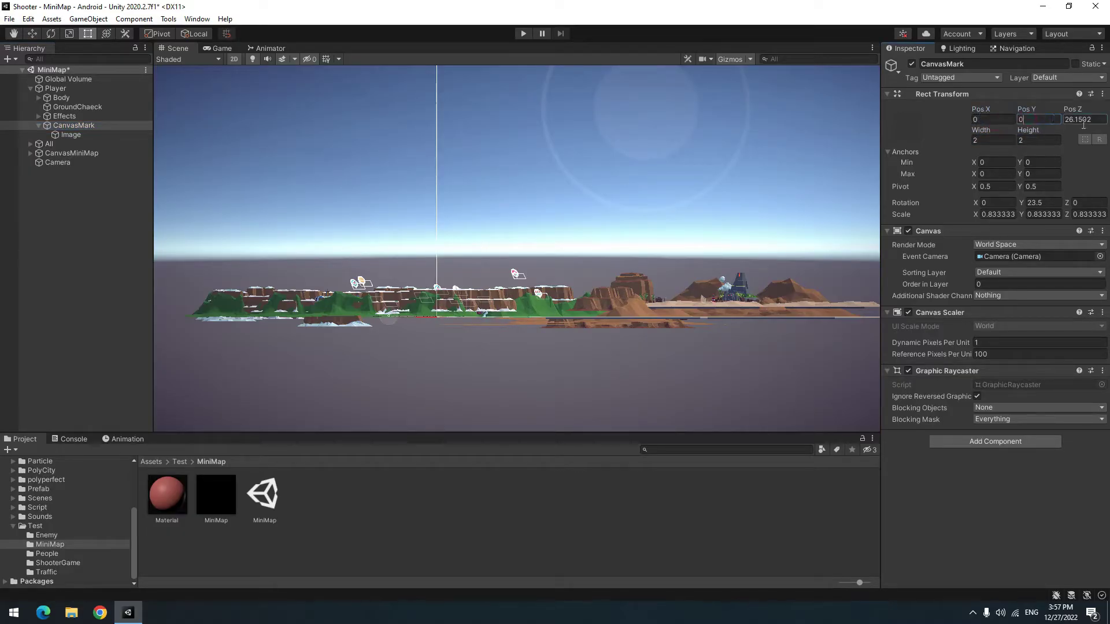
double_click(78, 131)
left_click(233, 60)
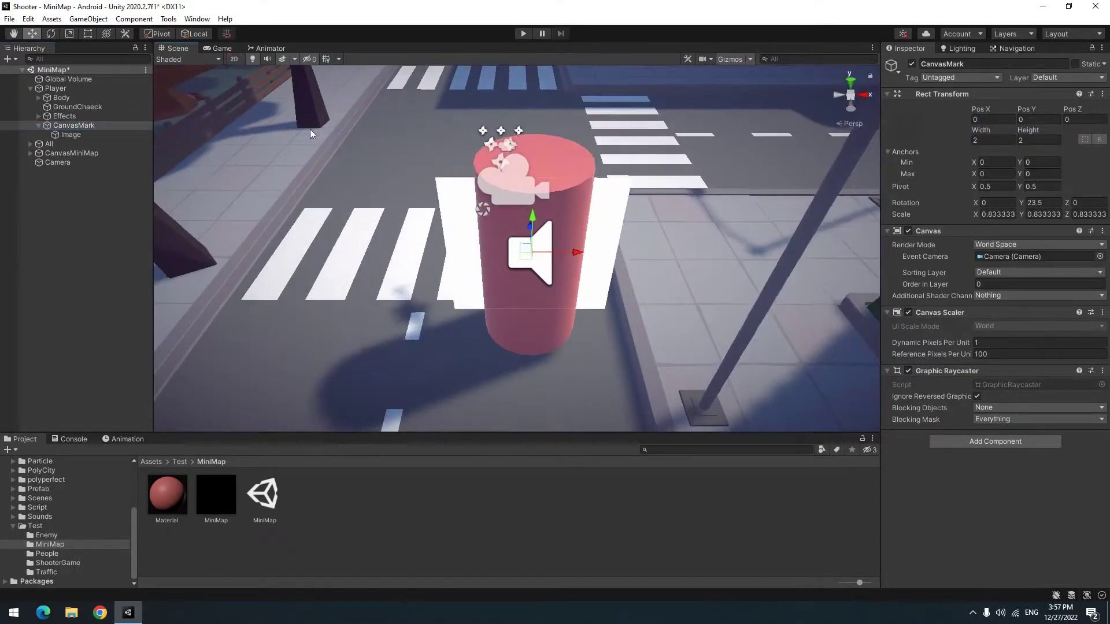
scroll(592, 219, "down", 5)
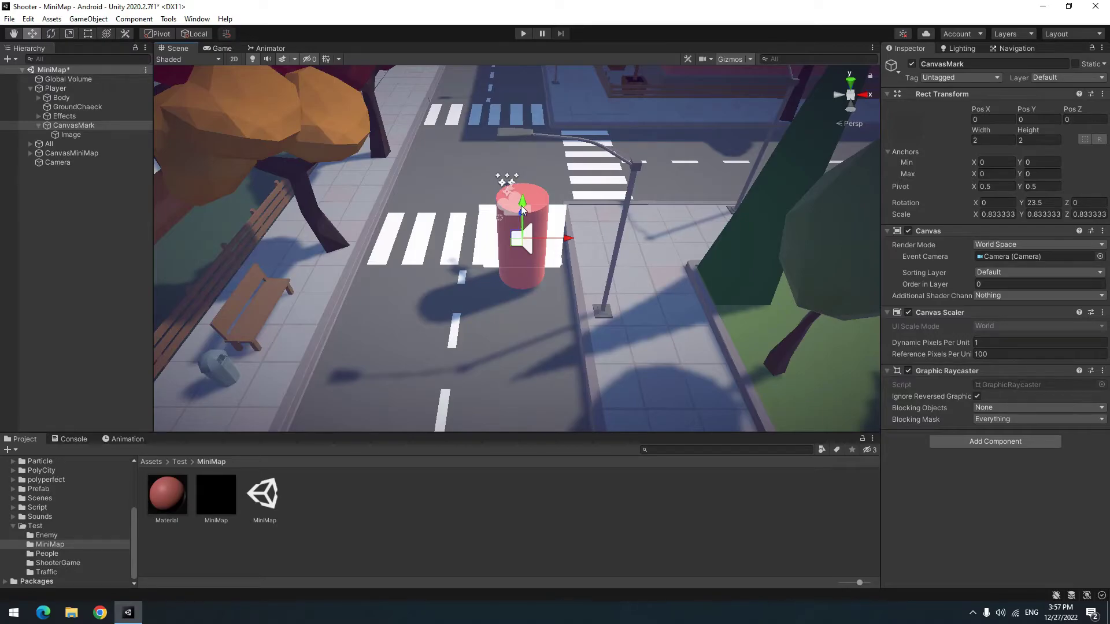
left_click_drag(521, 211, 522, 130)
left_click(86, 34)
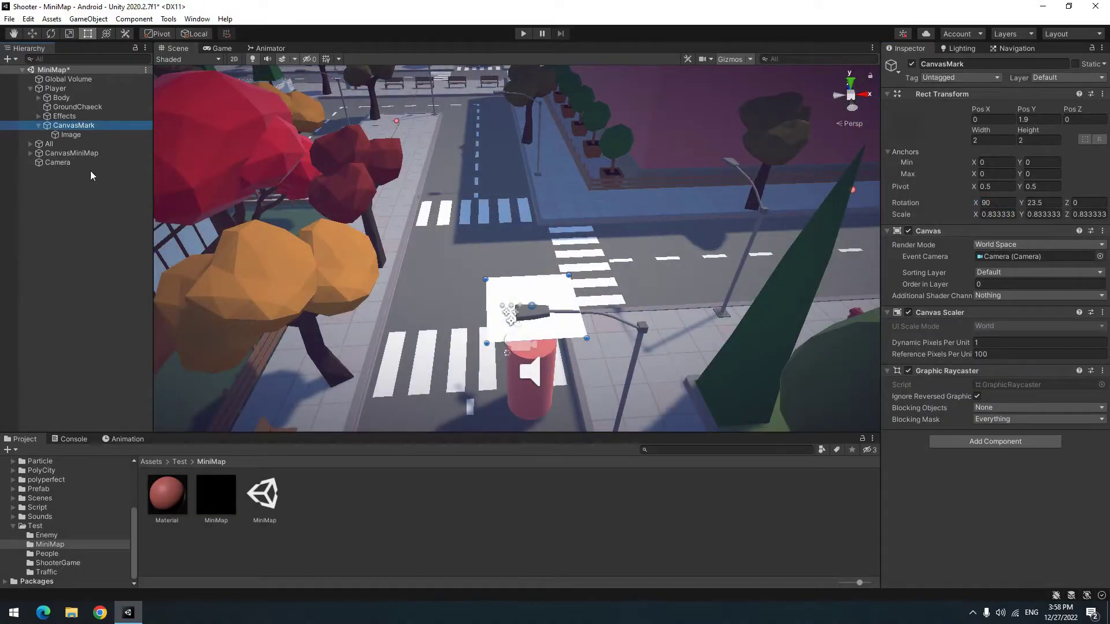
Give CanvasMark's Image the itemicon_map_pin sprite, enlarged to about 5 by 5
left_click(78, 134)
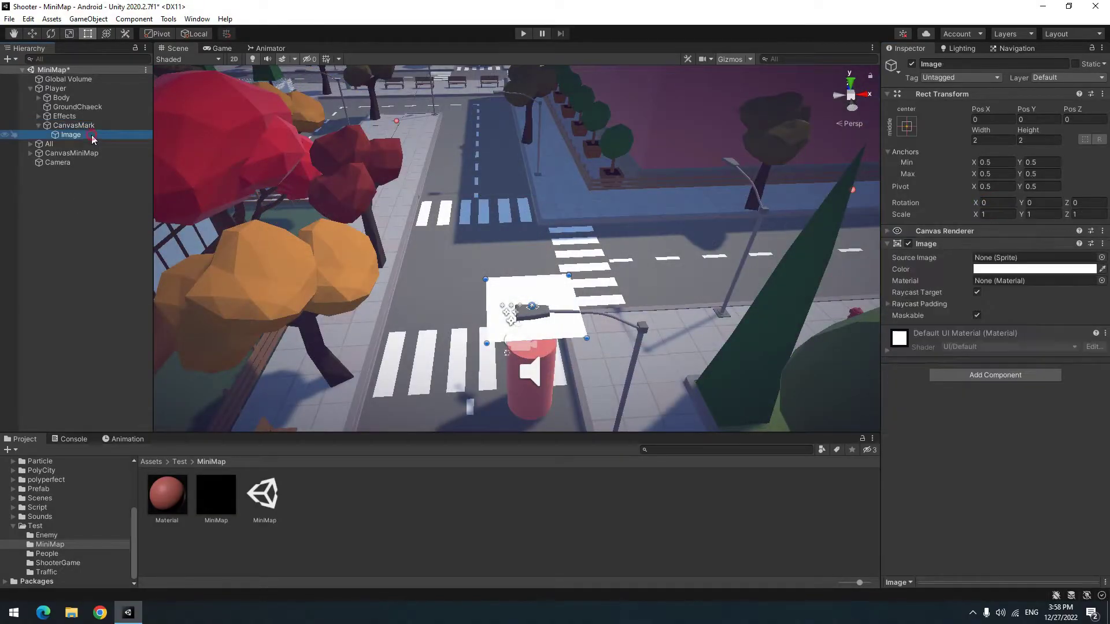
left_click(1102, 258)
scroll(660, 365, "down", 5)
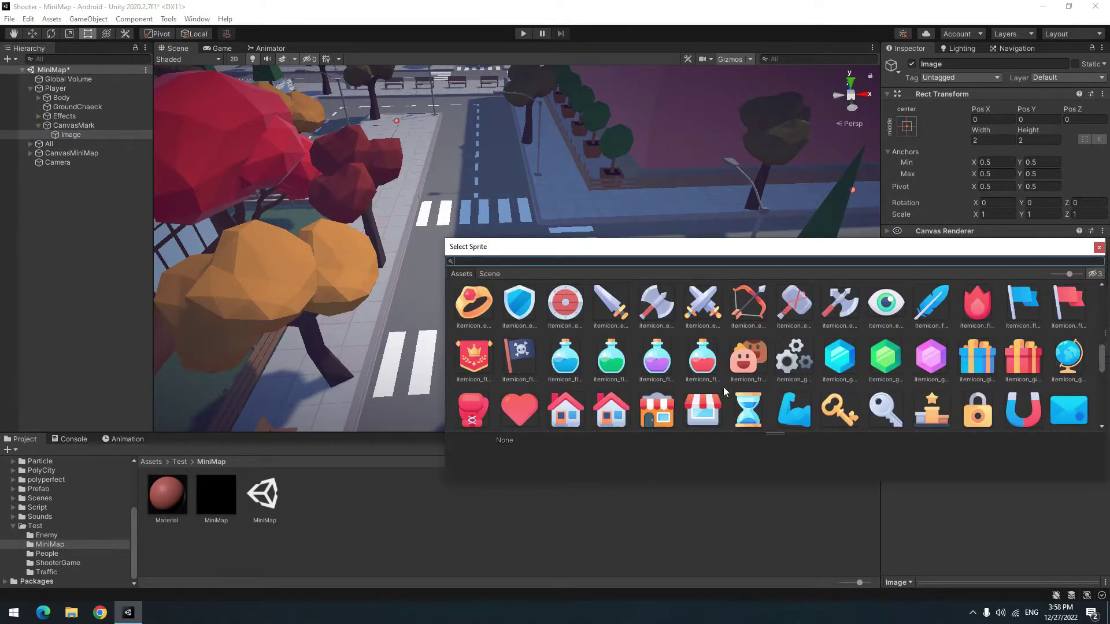
scroll(607, 373, "down", 1)
left_click(565, 395)
left_click_drag(606, 283, 711, 356)
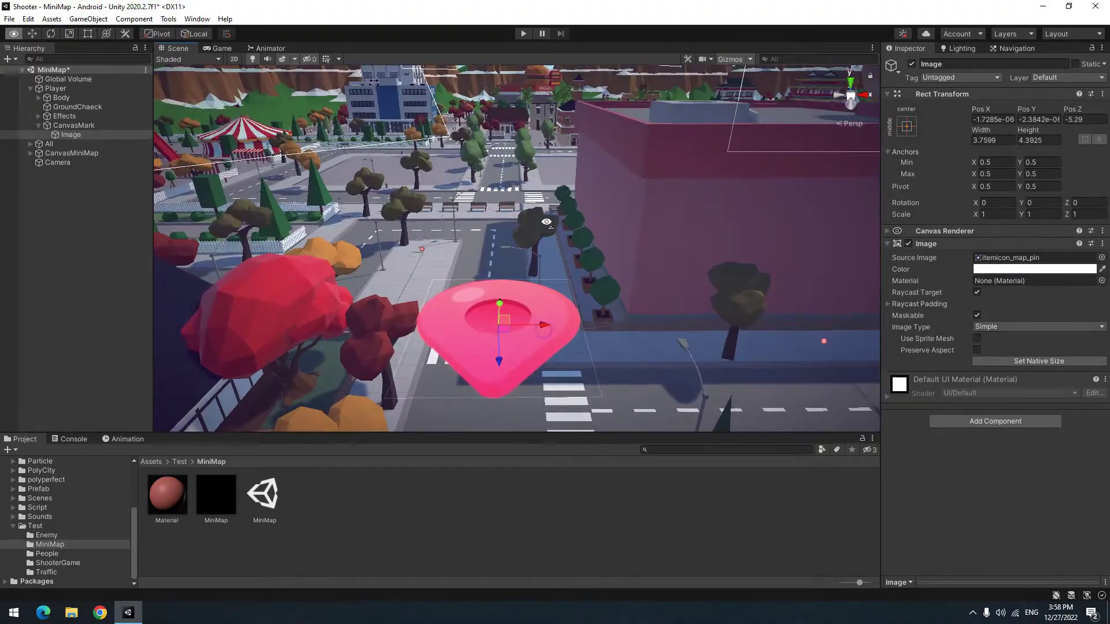
type("5")
left_click(1045, 142)
type("5.58")
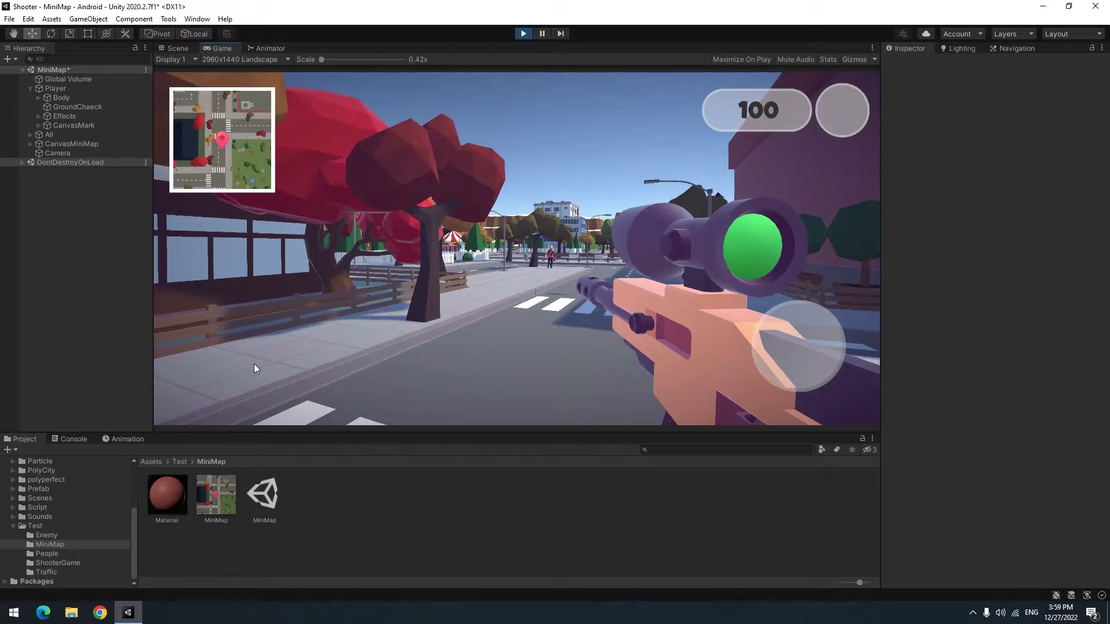
Parent the minimap Camera under Player, then play and turn the player to watch the minimap rotate
key("w")
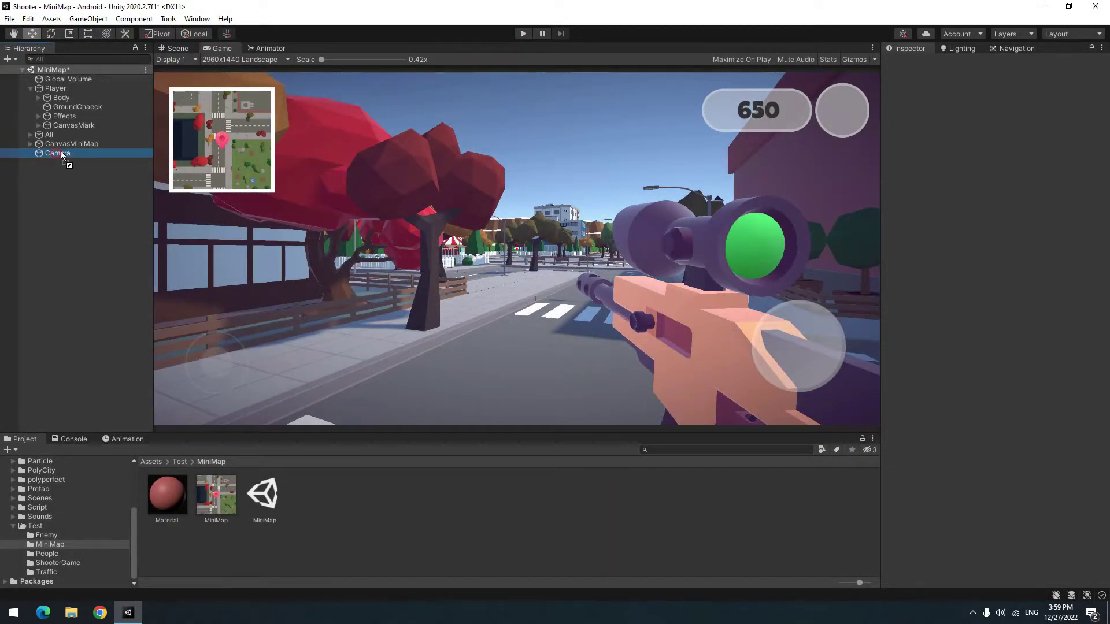
left_click_drag(59, 92, 60, 92)
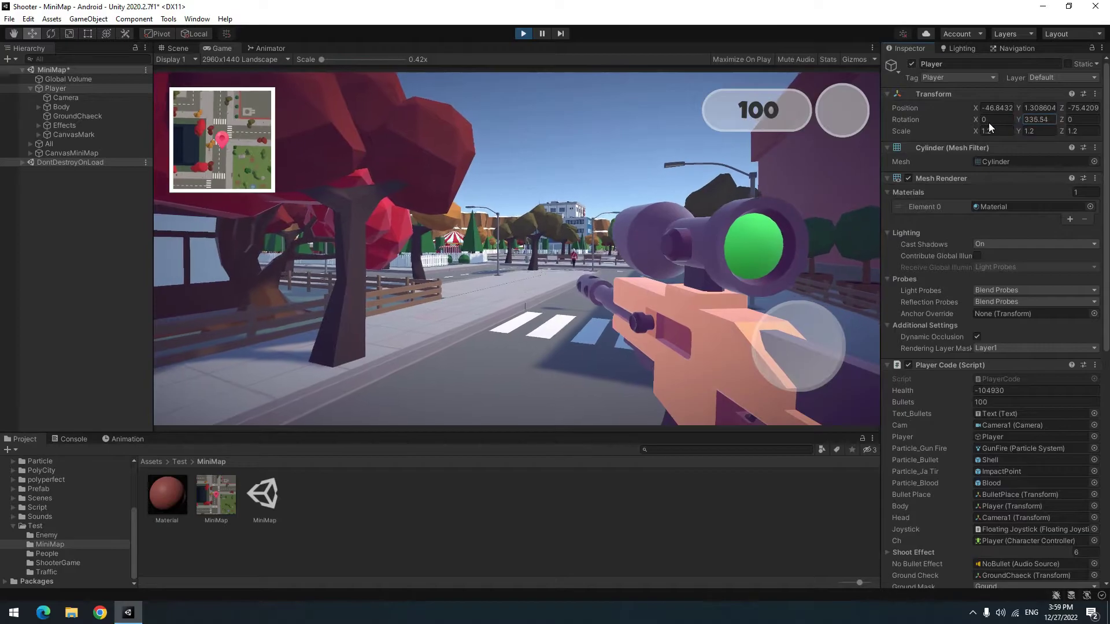
mouse_move(804, 133)
left_mouse_down()
mouse_move(984, 329)
mouse_move(210, 247)
mouse_move(274, 255)
left_mouse_up()
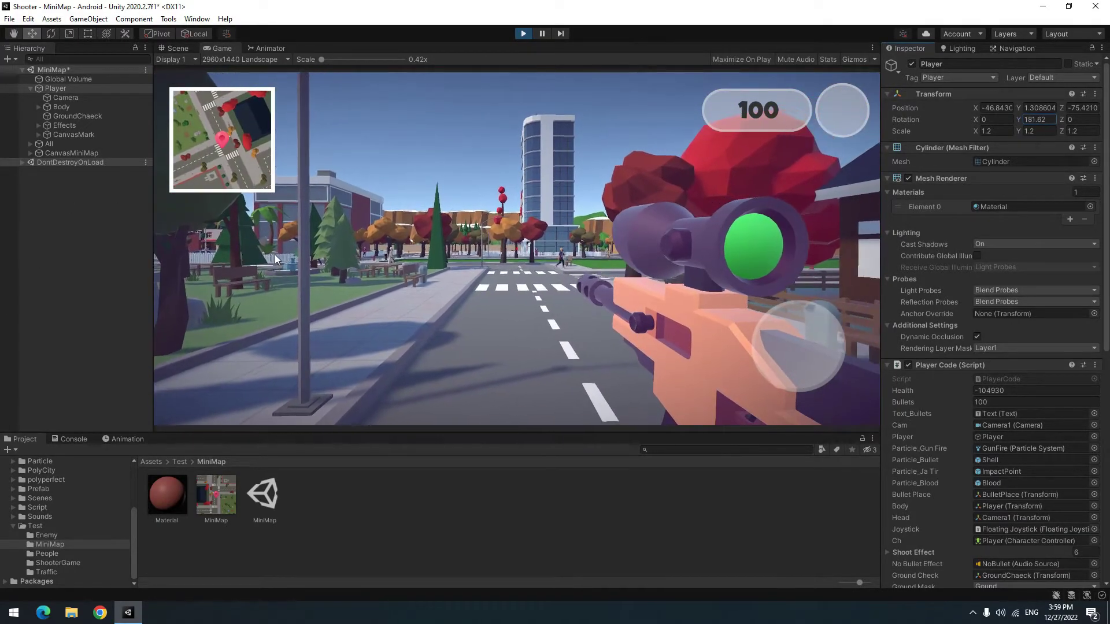
Create a LimitCamera C# script in the MiniMap folder and attach it to the minimap Camera
right_click(542, 531)
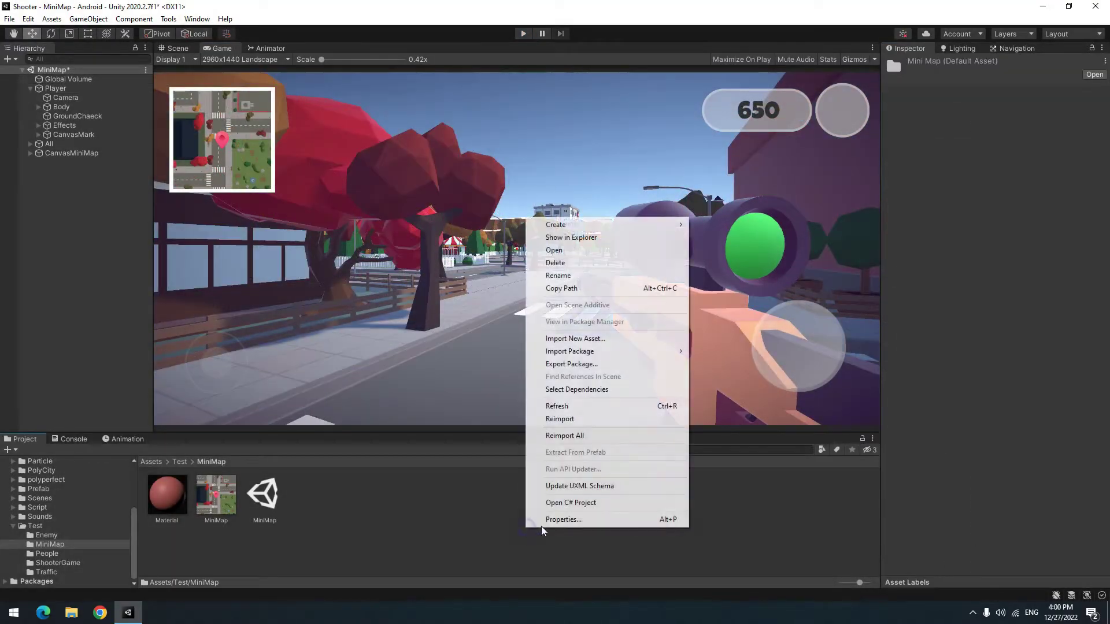
mouse_move(608, 224)
left_click(743, 140)
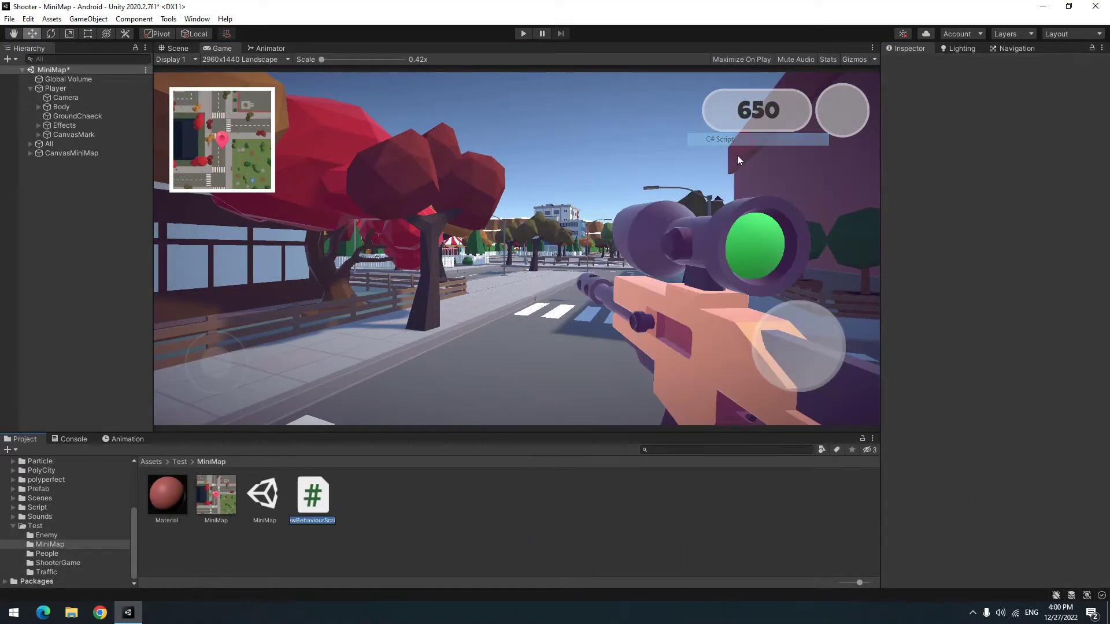
left_click(79, 102)
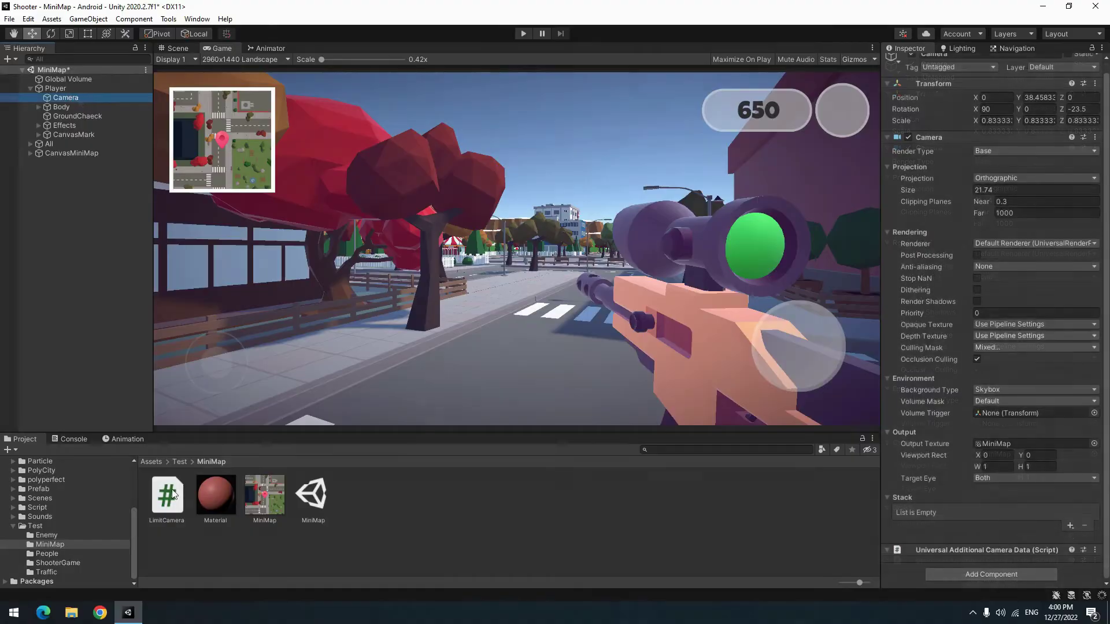
left_click_drag(963, 586, 913, 580)
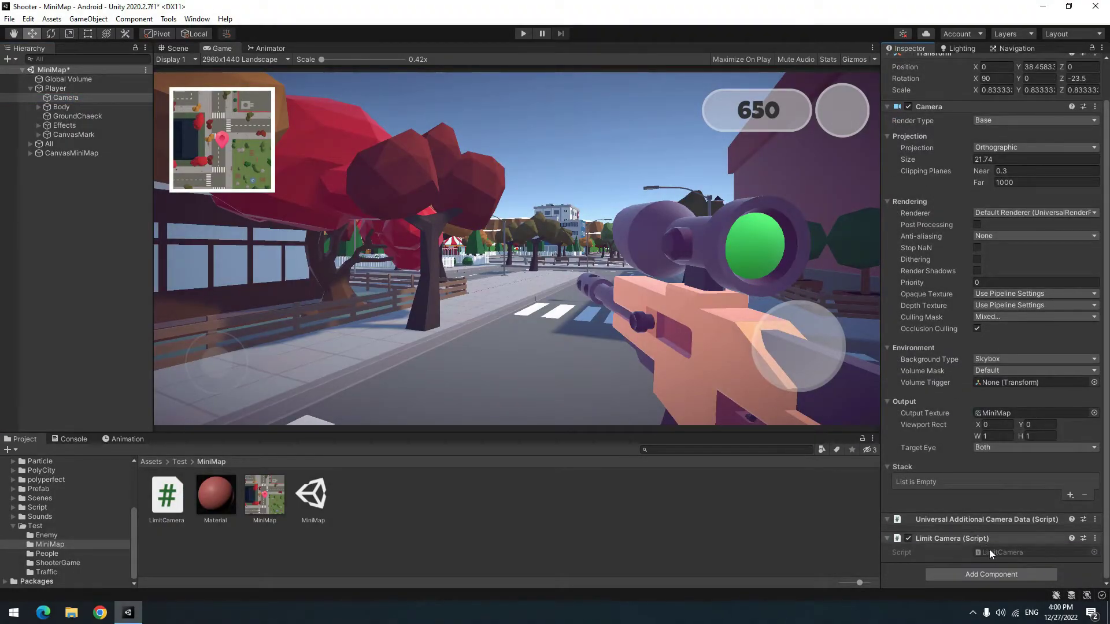
Write a LateUpdate in LimitCamera.cs that places the camera at Player's x and z, height 40
key("BackSpace")
type("lat")
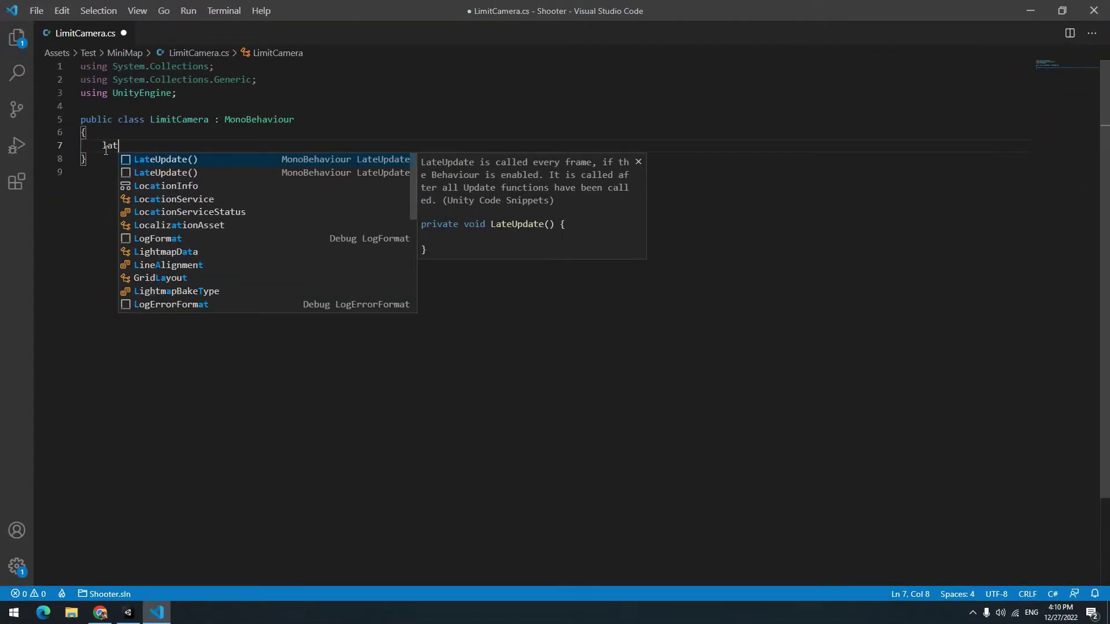
type("e")
key("Return")
key("Return")
type("transform.position = new Vector3(Player.transform.position.x , )")
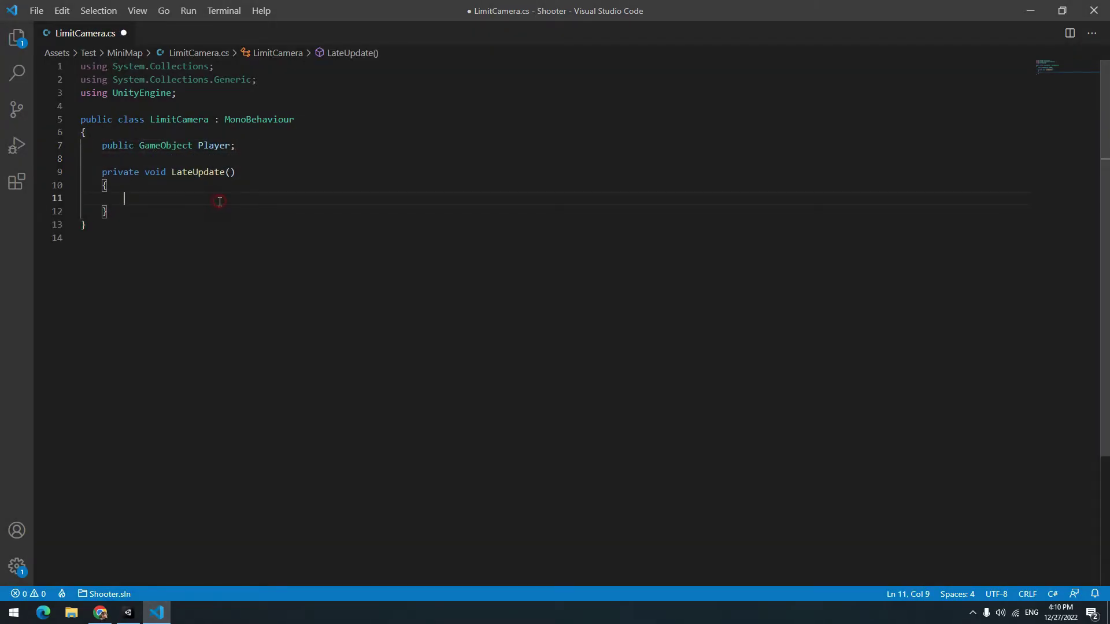
left_click(1025, 6)
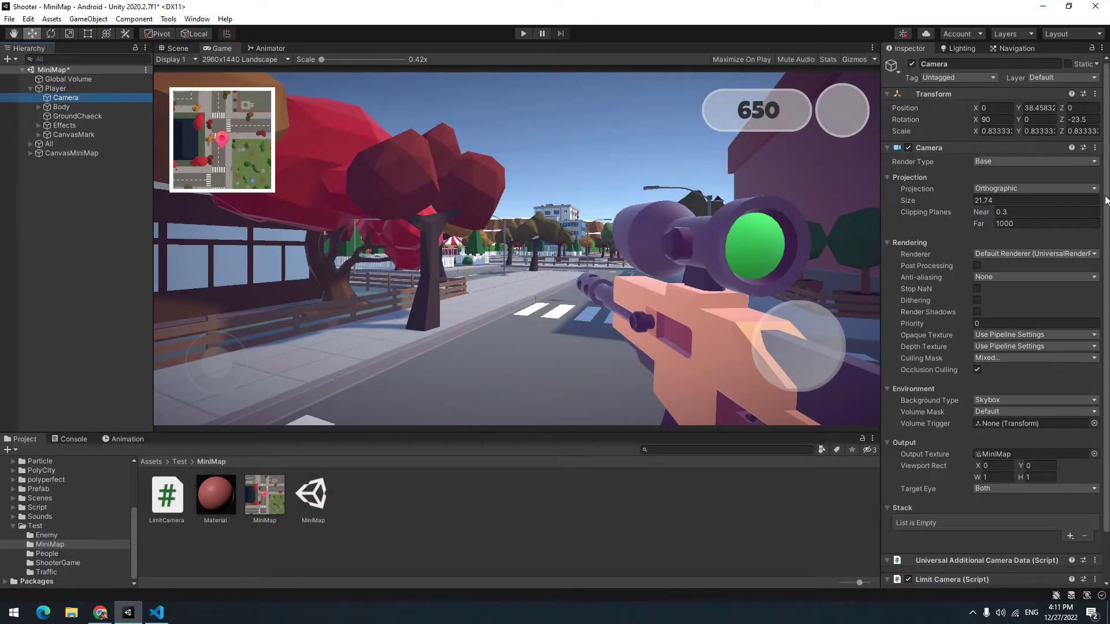
left_click(155, 614)
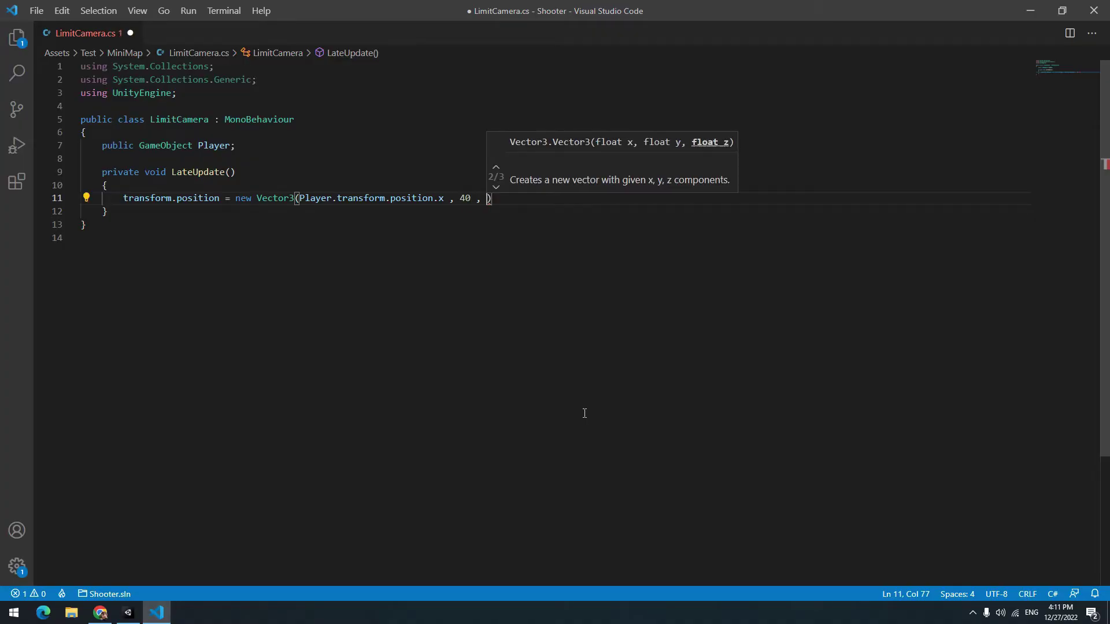
type("Player.transform.position.z")
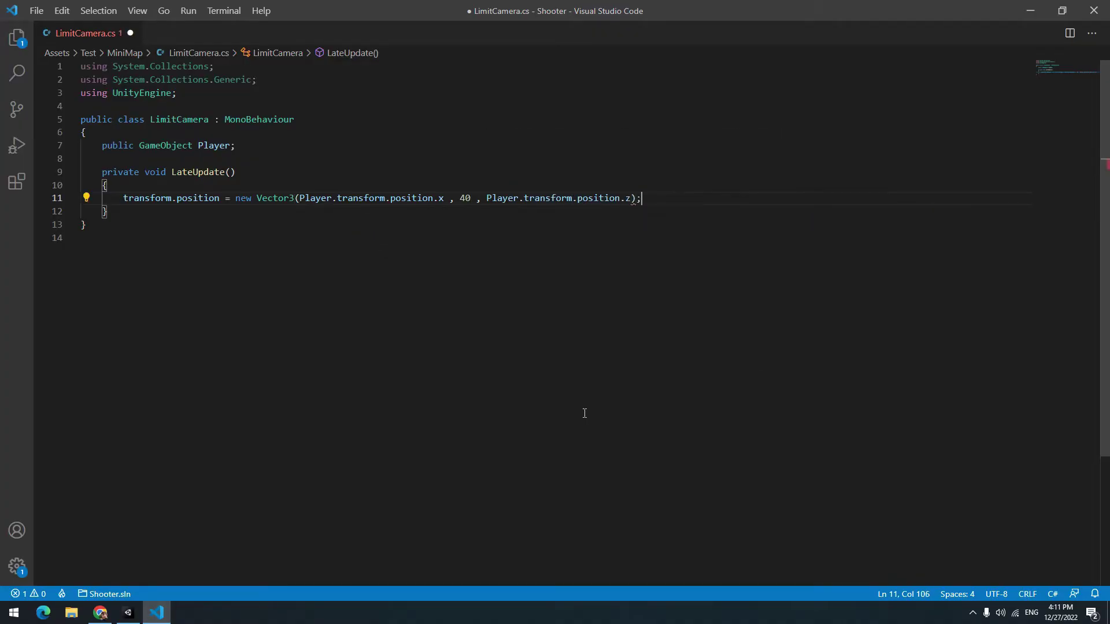
key("alt+Tab")
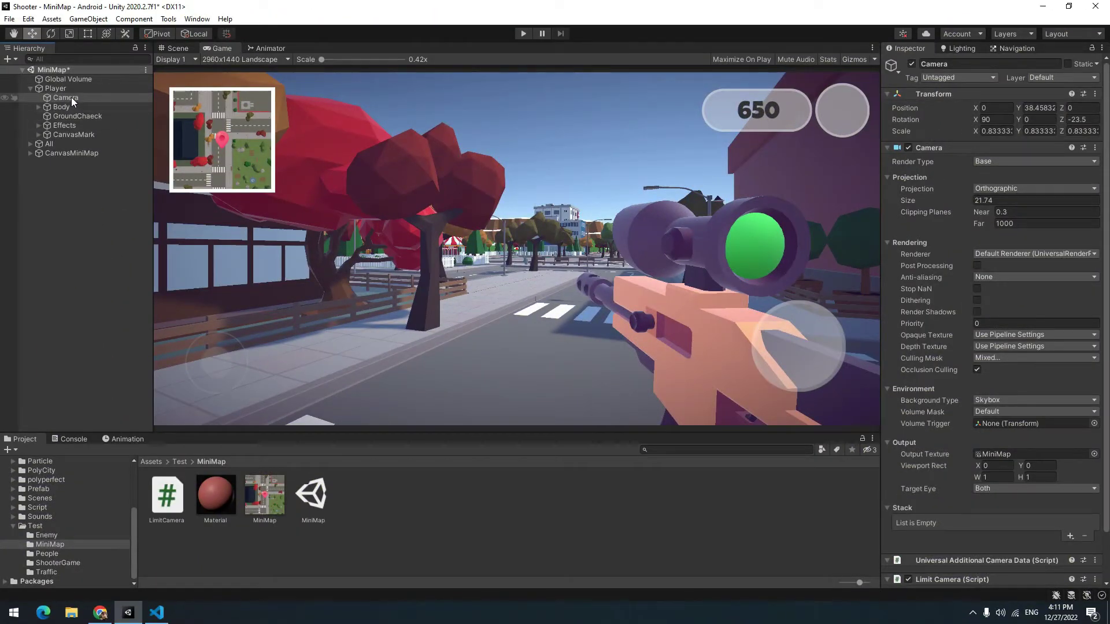
Move Camera to the Hierarchy root, put the marker canvas under it, and play-test walking and turning
left_click_drag(75, 86, 75, 86)
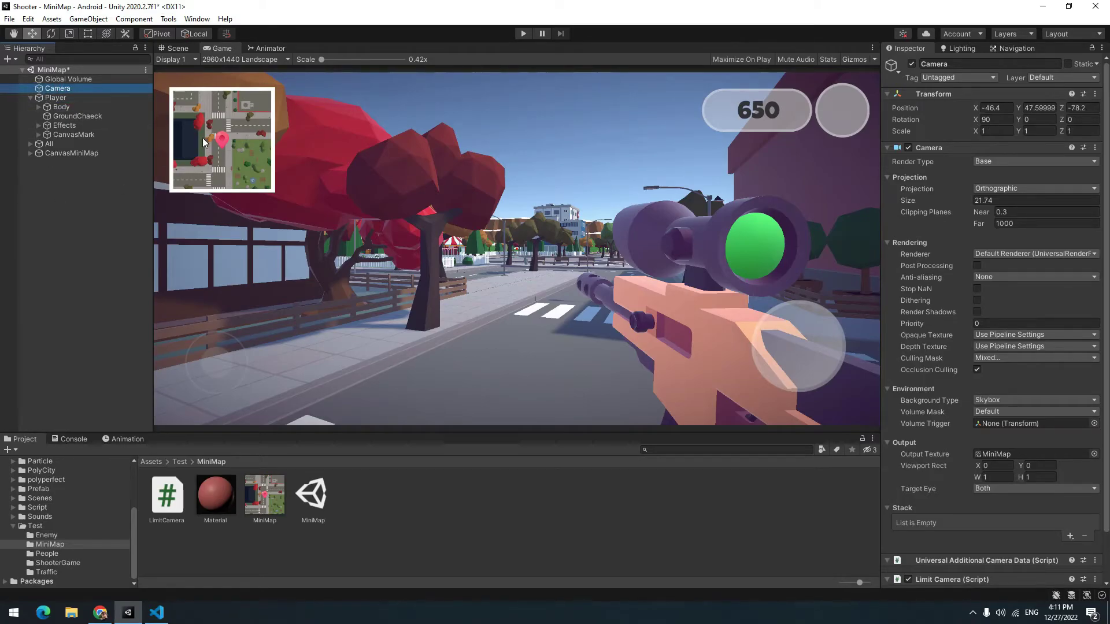
left_click_drag(70, 136, 47, 89)
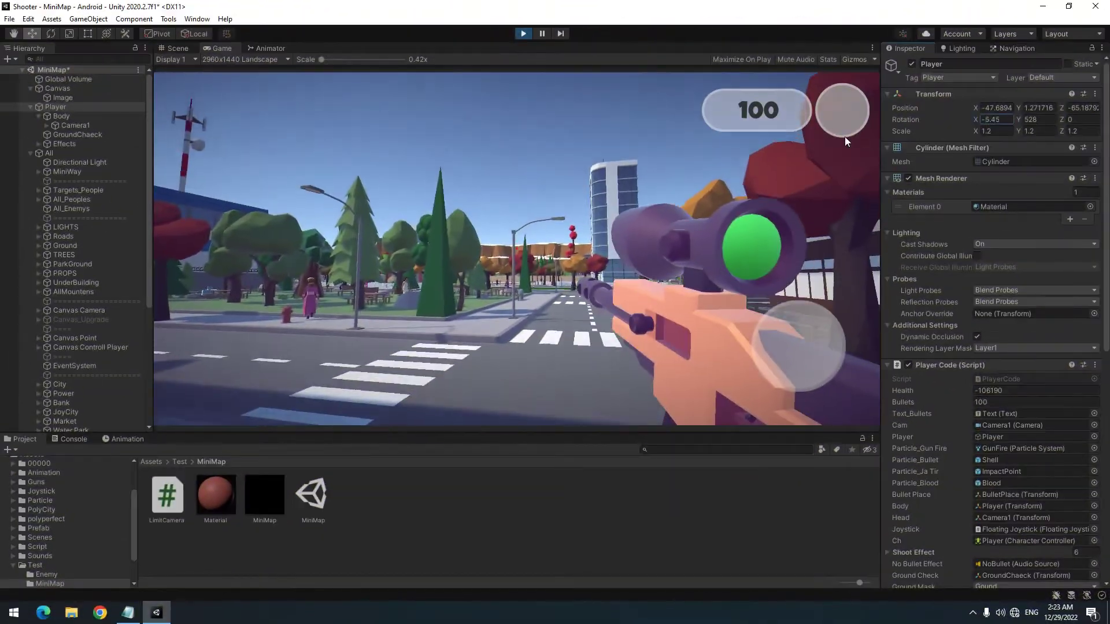
left_click_drag(499, 132, 460, 92)
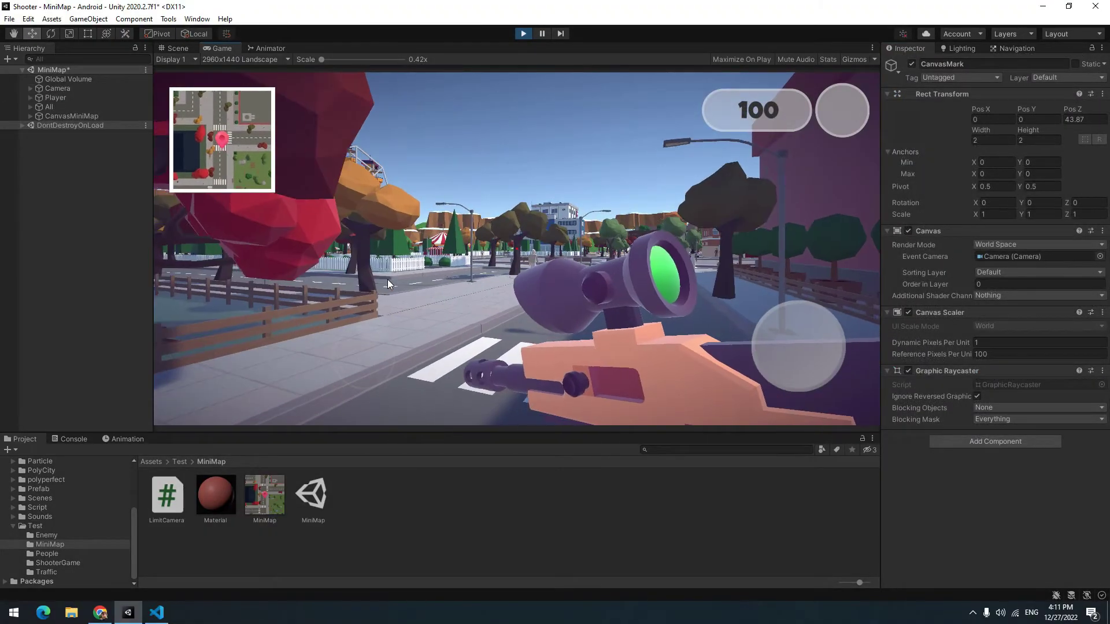
left_click_drag(387, 280, 378, 221)
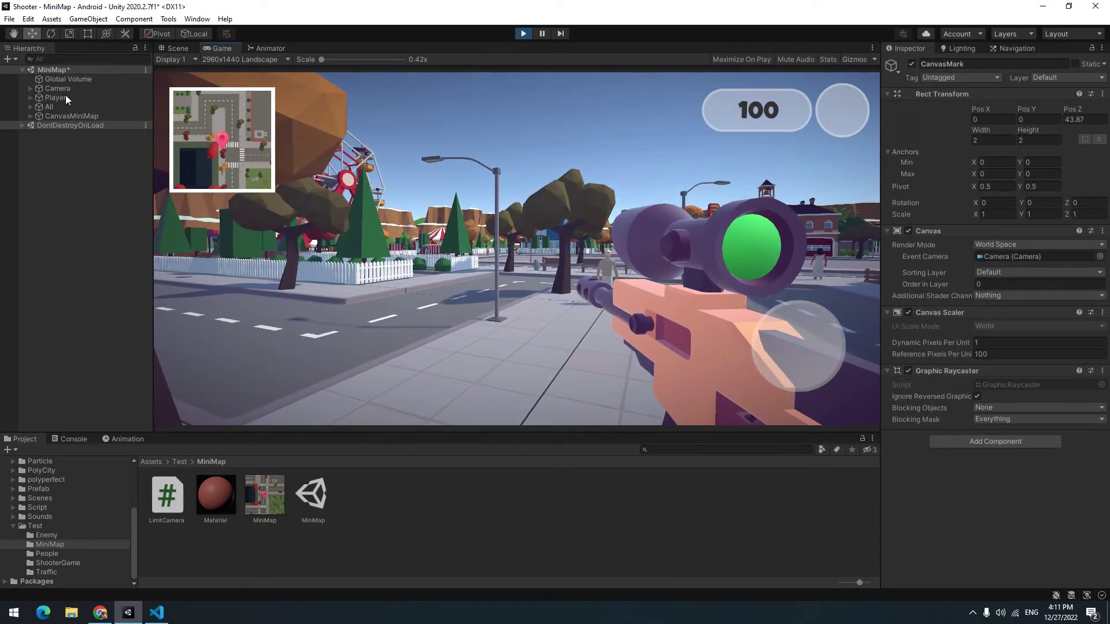
Inspect Player's transform, then select the MiniMap image inside CanvasMiniMap
left_click(63, 99)
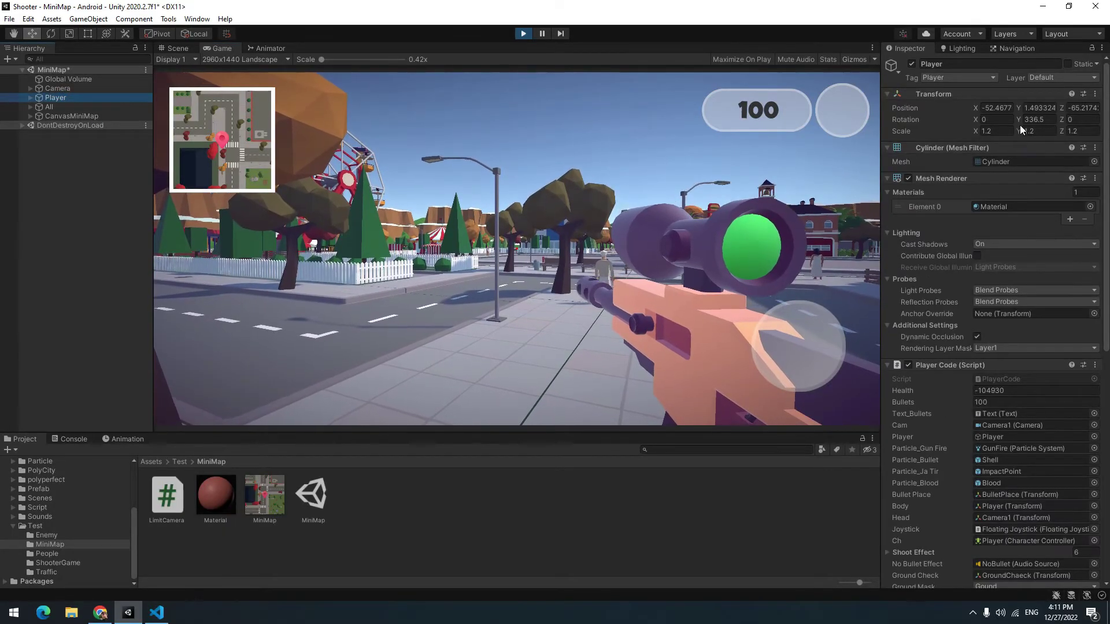
left_click(30, 115)
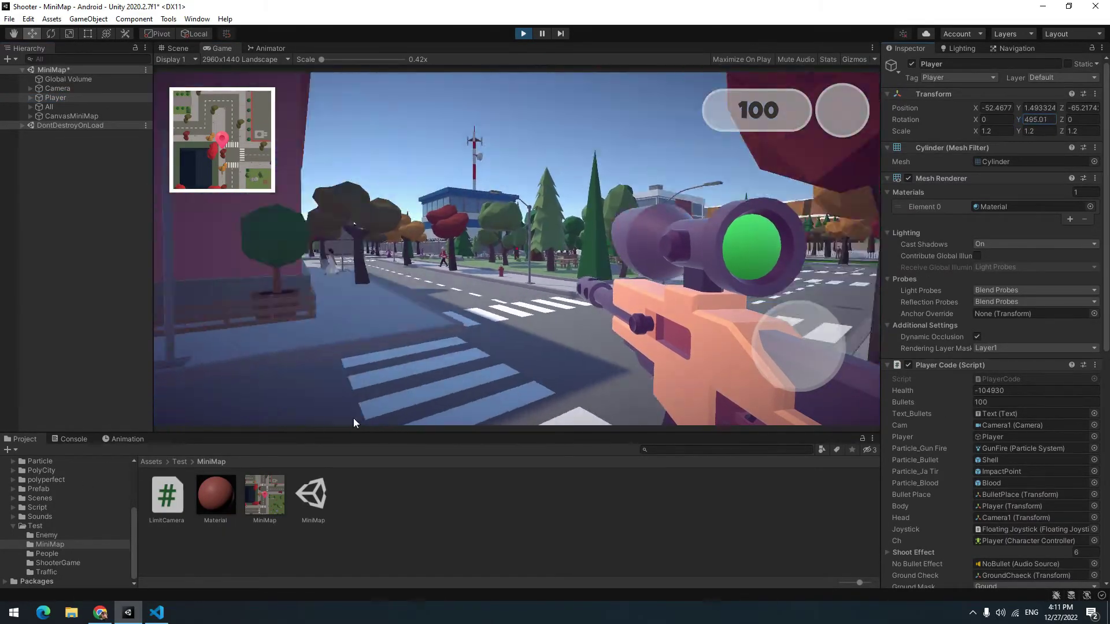
left_click(76, 135)
Lower the colour Alpha of the MiniMap Raw Image and the Border Image
left_click(1020, 269)
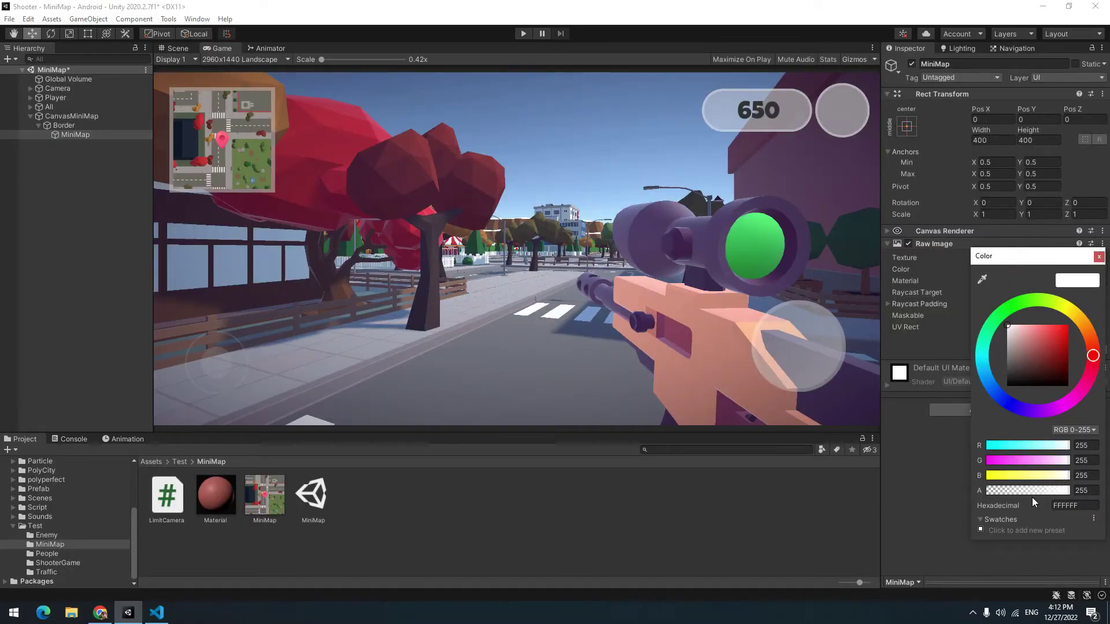
left_click_drag(1018, 494, 1014, 494)
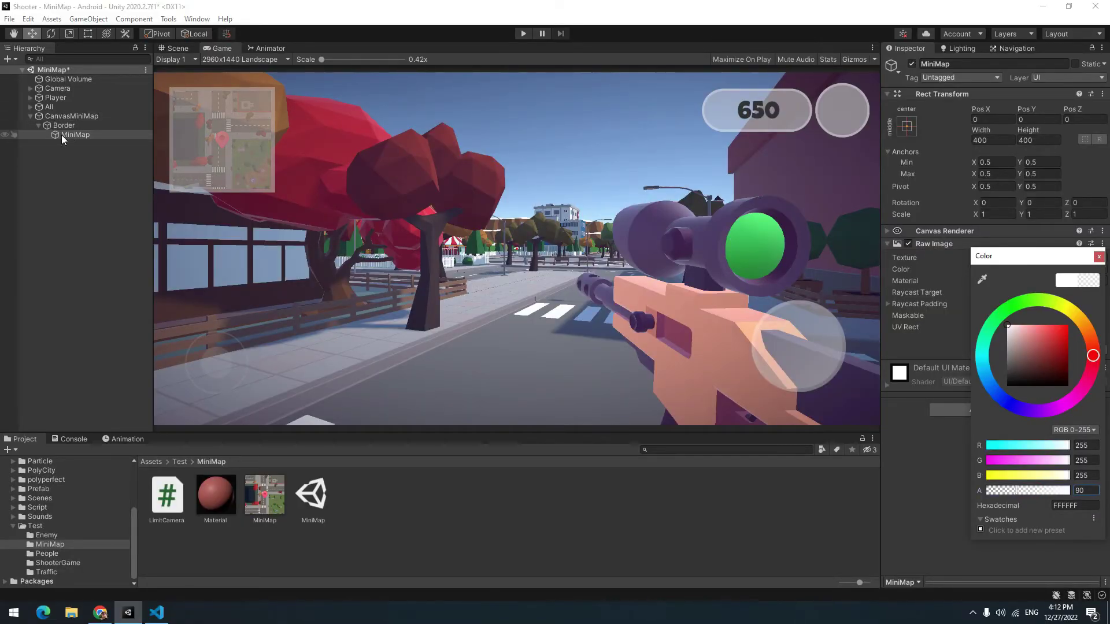
left_click(76, 127)
left_click(1019, 270)
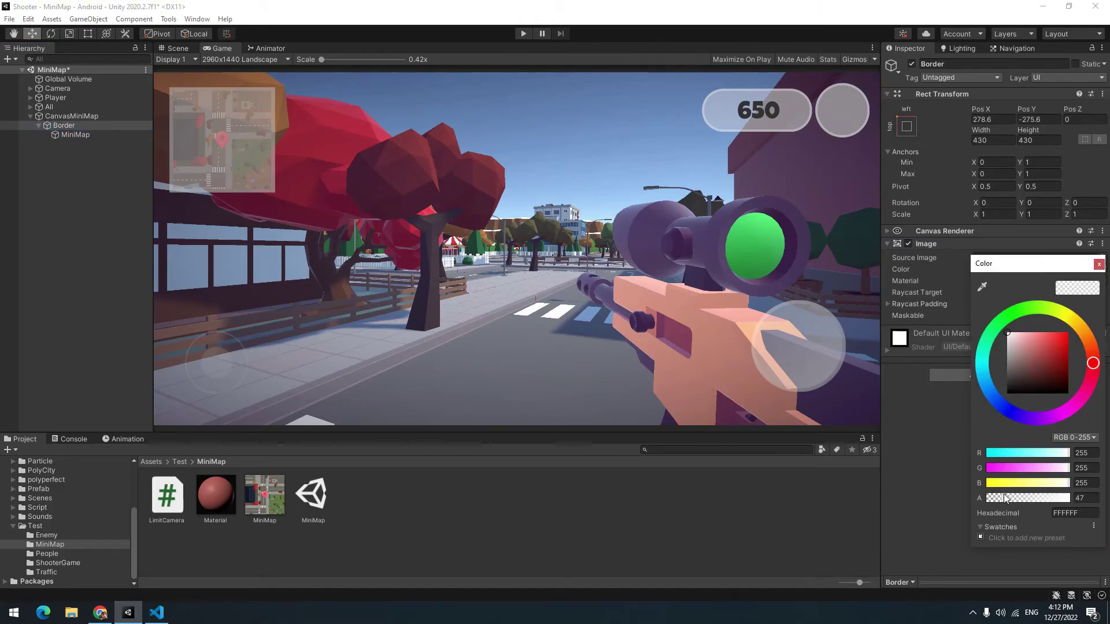
left_click_drag(1000, 500, 996, 500)
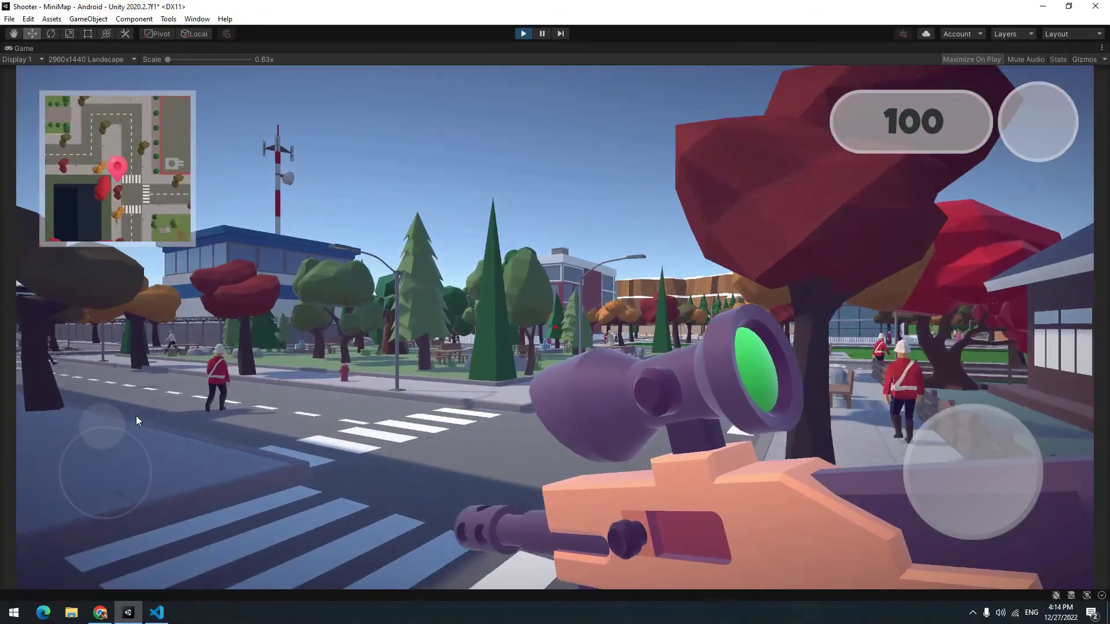
Walk and turn the player with the on-screen joystick while watching the minimap update
left_click_drag(137, 416, 89, 372)
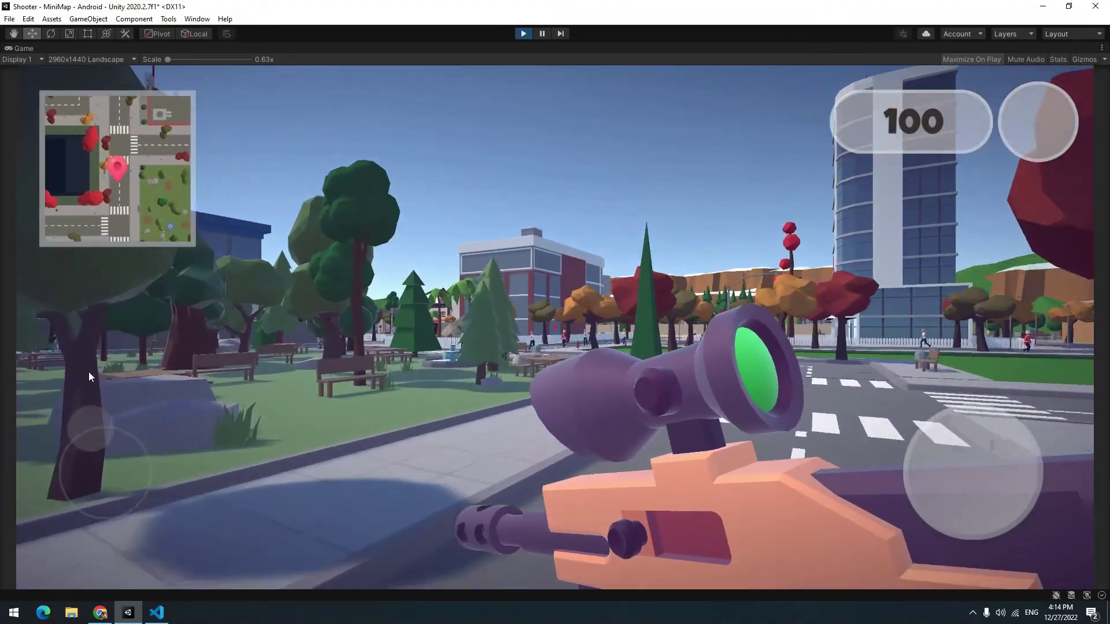